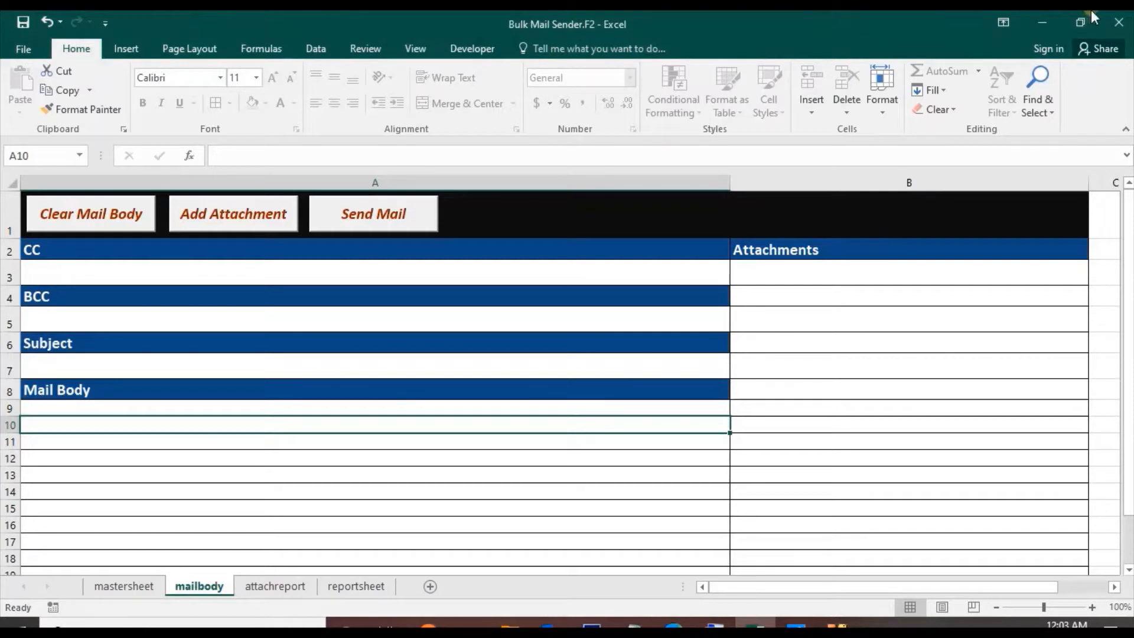
Review the mastersheet, mailbody and attachreport sheets, including the attachreport list of columns to add in the report
left_click(137, 586)
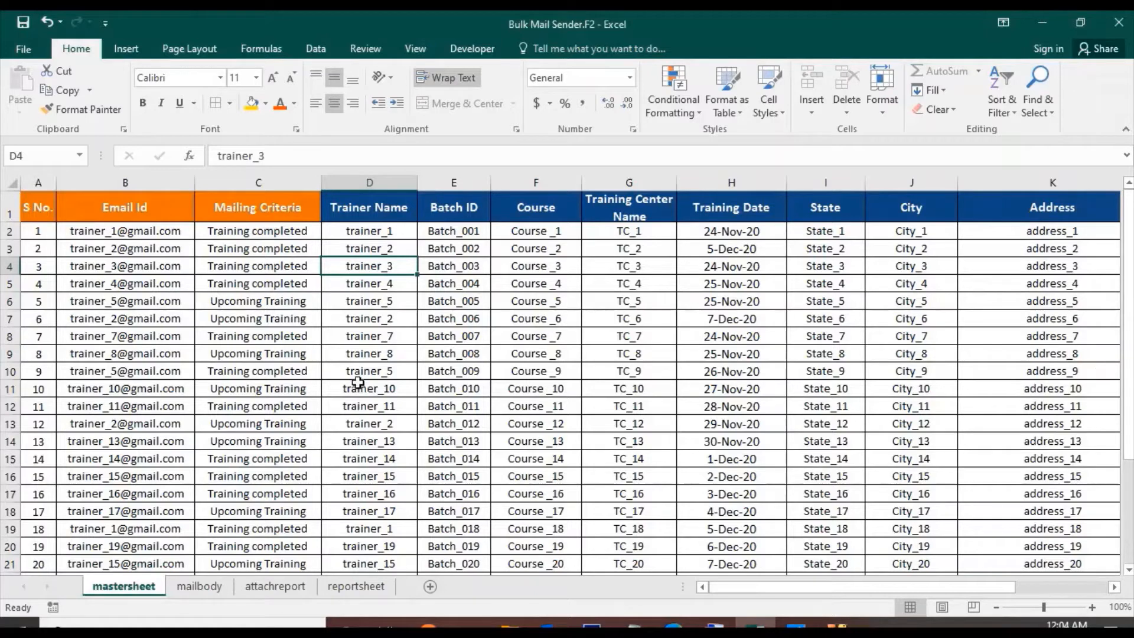
left_click(185, 587)
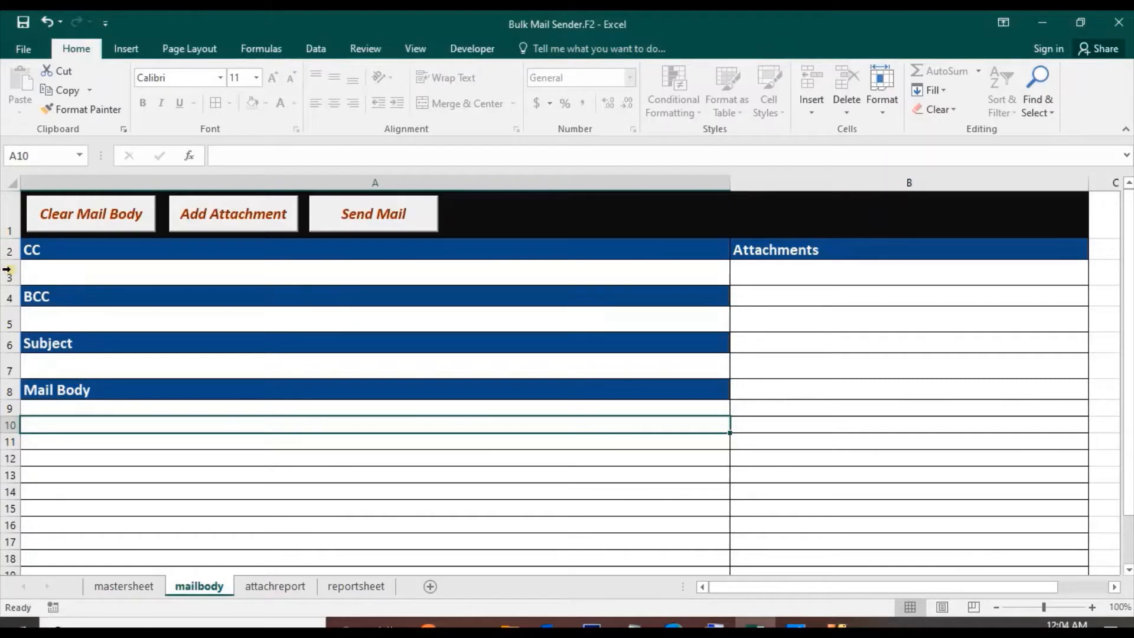
left_click(270, 591)
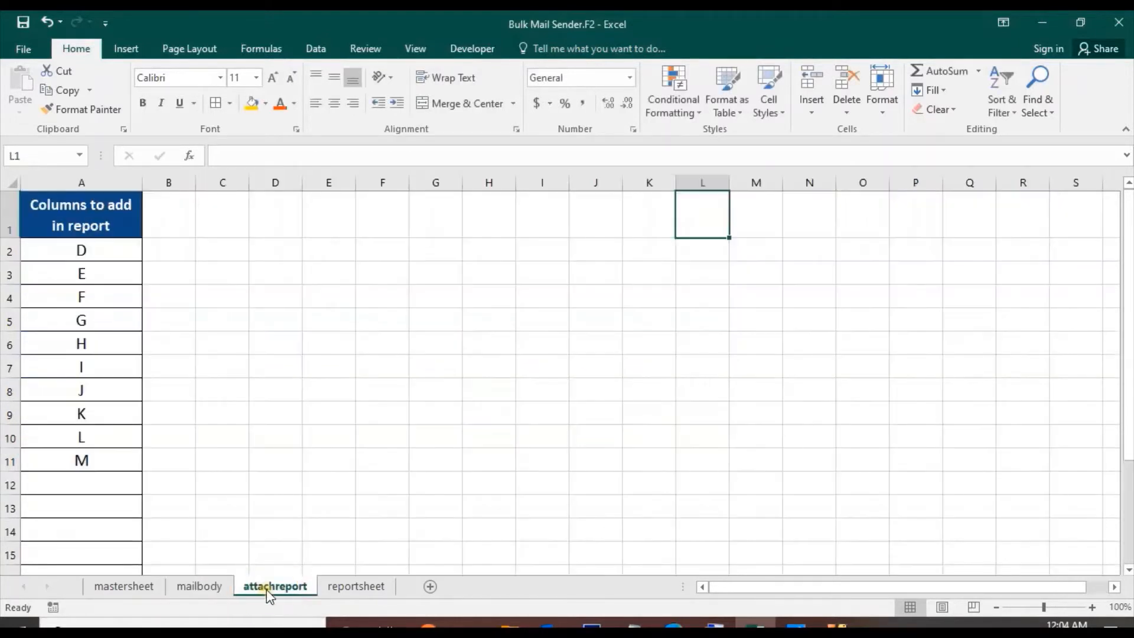
left_click(83, 182)
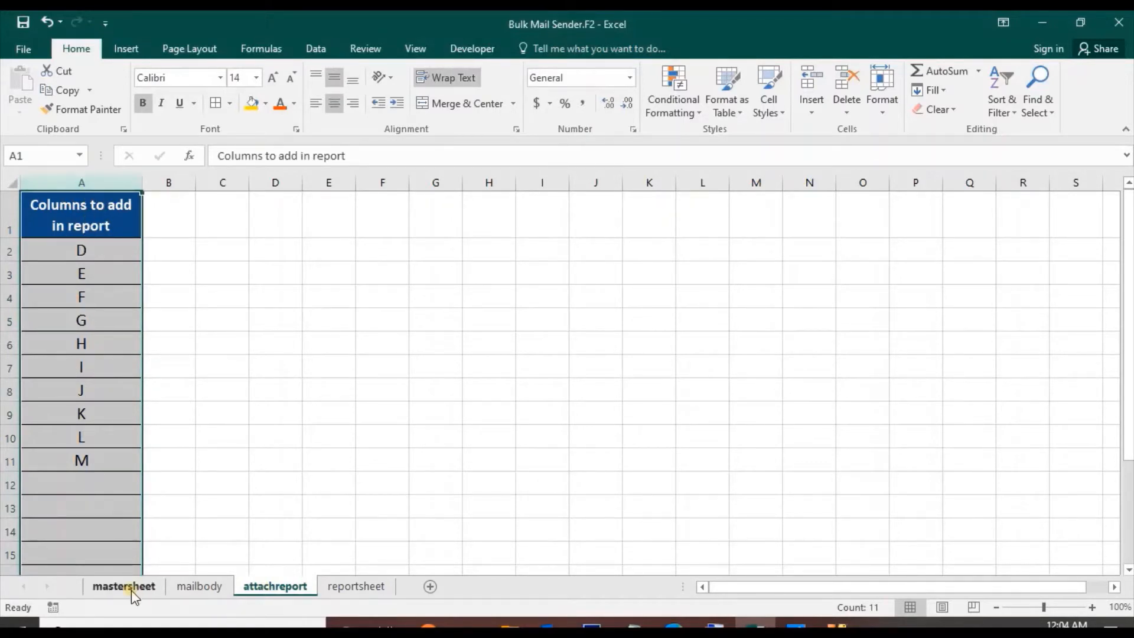
left_click(104, 588)
left_click(276, 586)
left_click(189, 588)
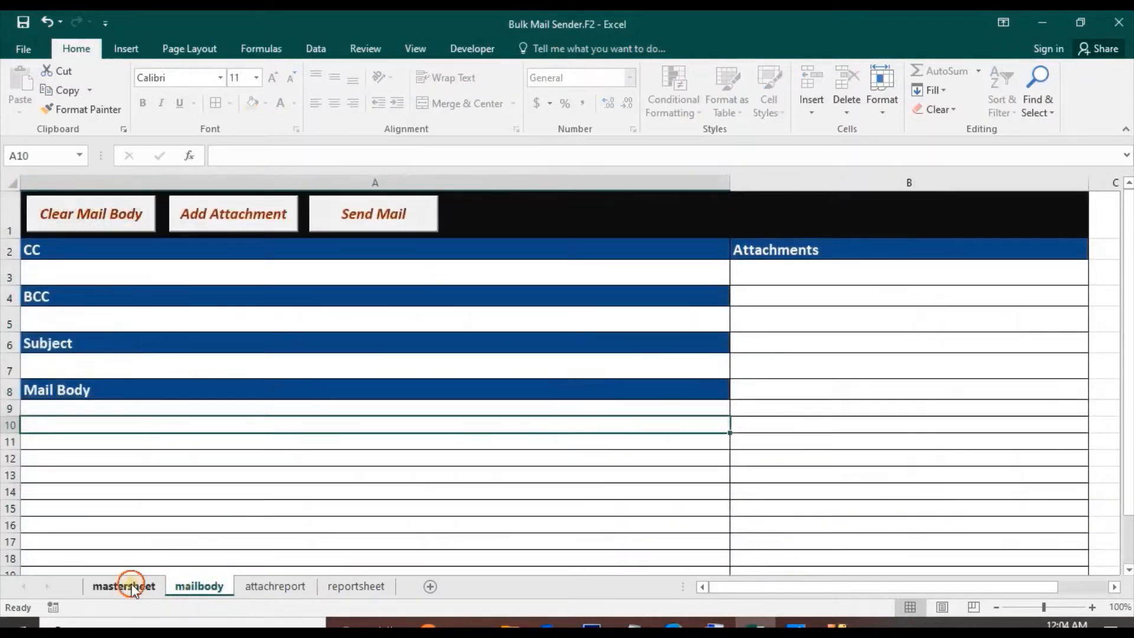
Examine the mastersheet's Email Id and Mailing Criteria columns, comparing the Training completed and Upcoming Training entries
left_click(130, 587)
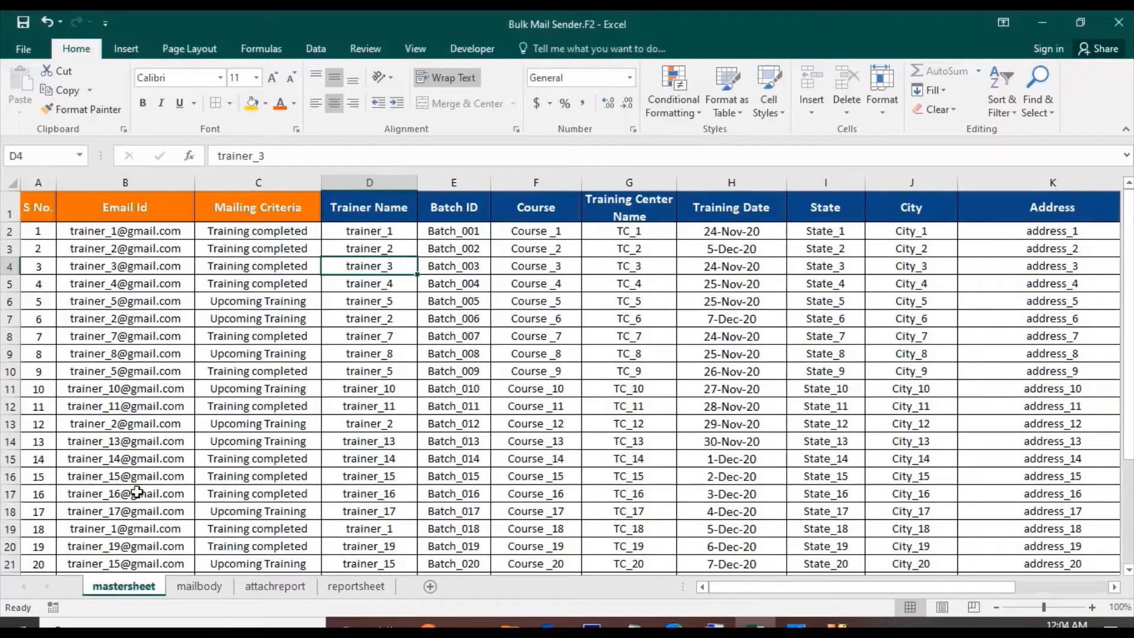
scroll(147, 502, "down", 3)
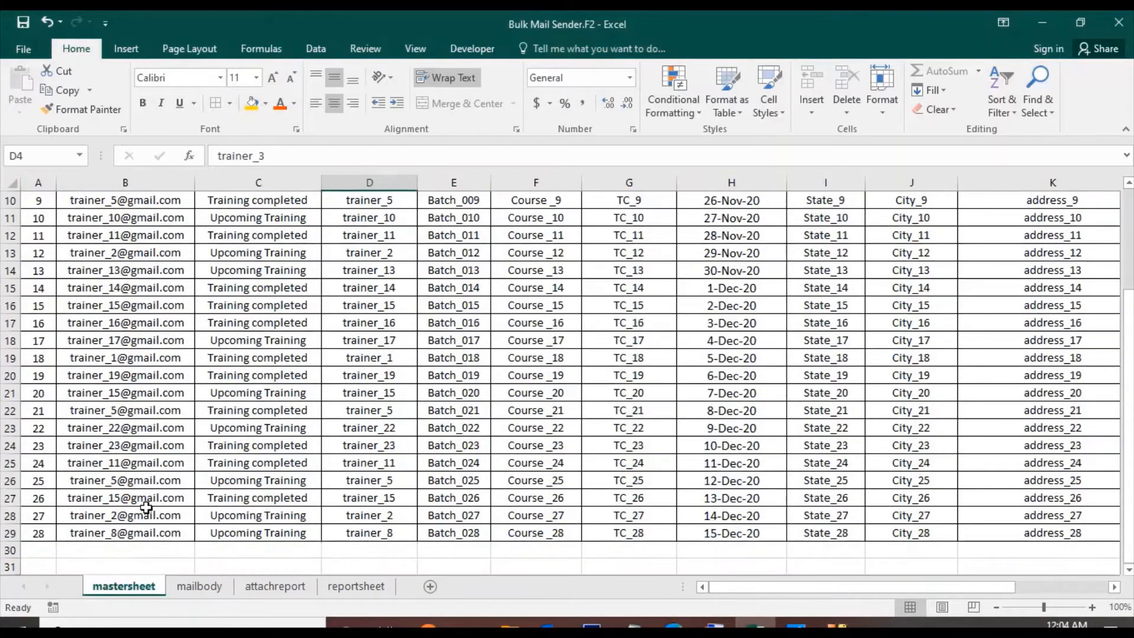
scroll(143, 502, "up", 3)
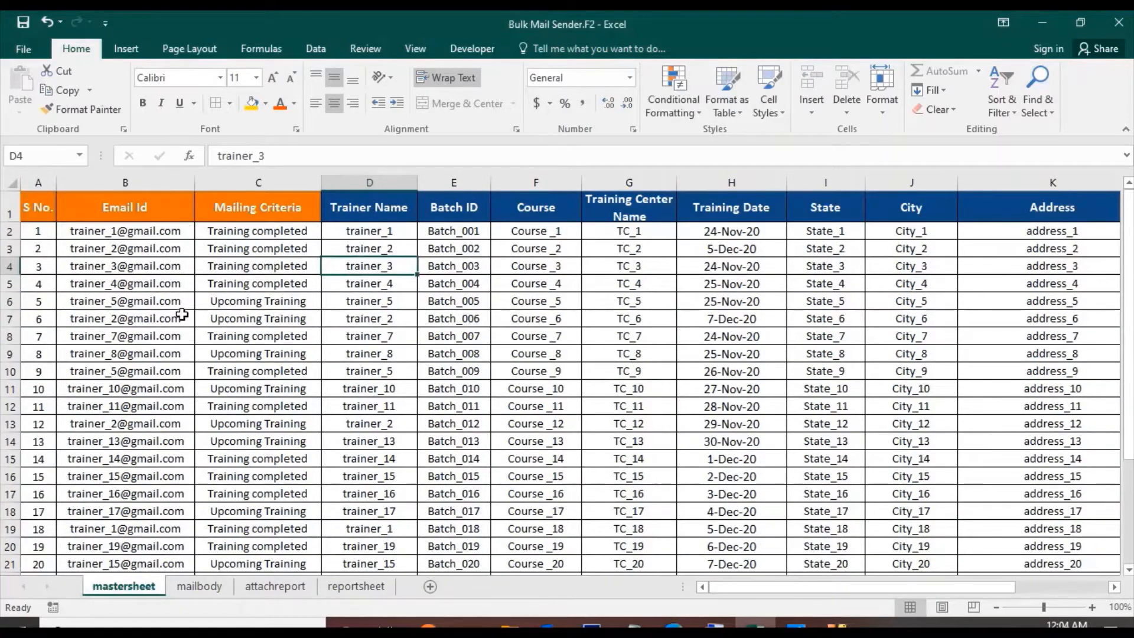
scroll(146, 544, "down", 2)
scroll(144, 544, "up", 2)
left_click(263, 229)
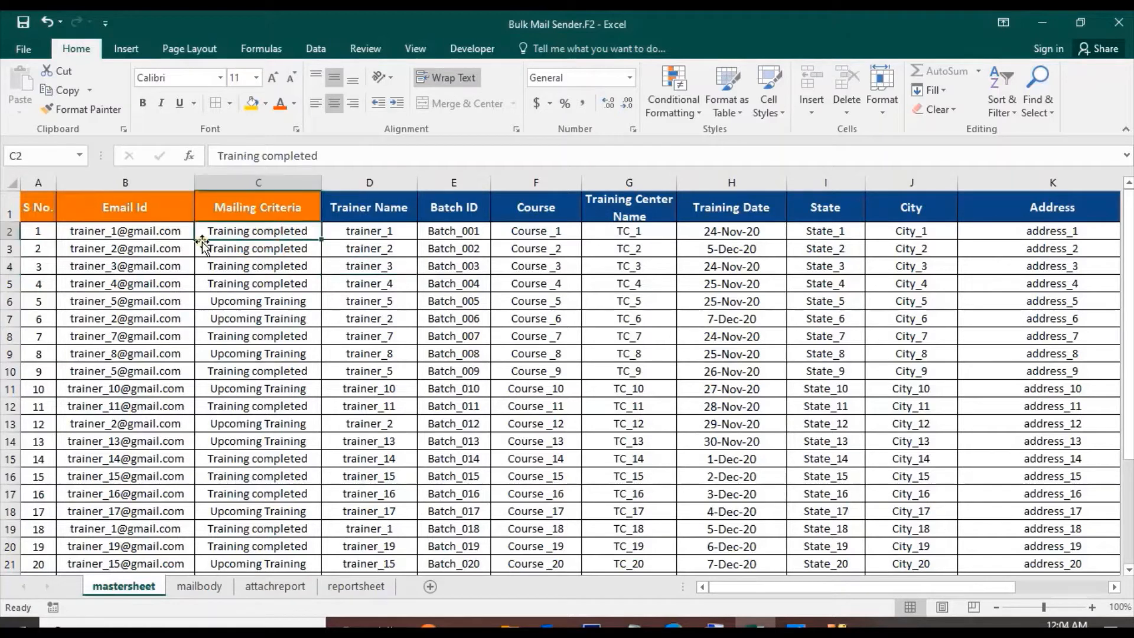
left_click(251, 306)
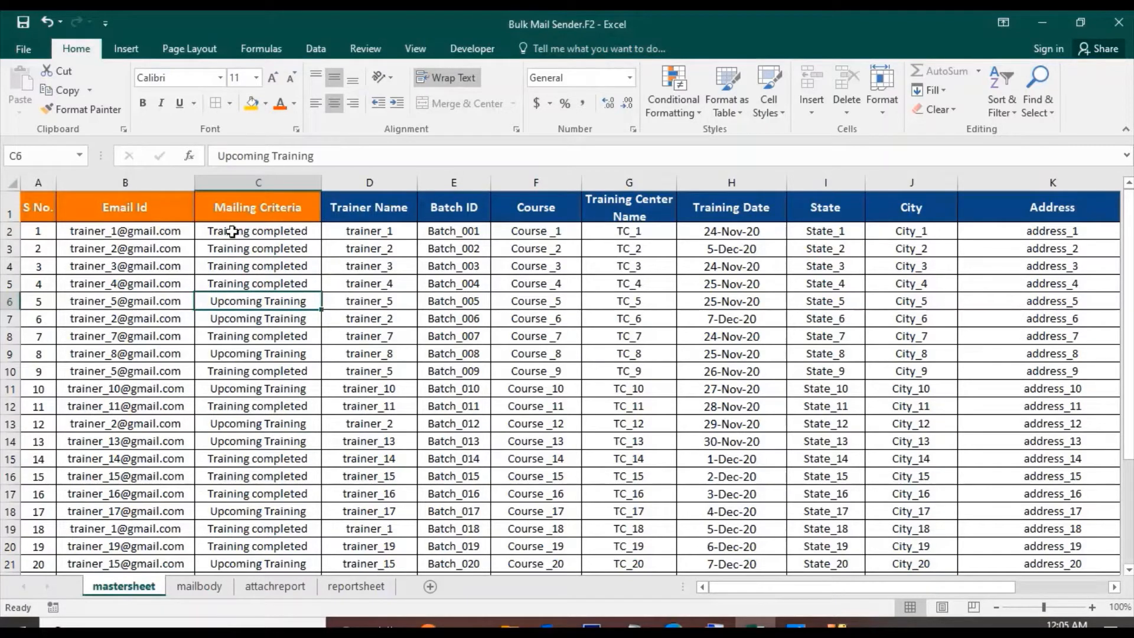
Examine the mastersheet's training detail columns from Trainer Name through Coordinator Mb. Number
left_click_drag(371, 185, 796, 233)
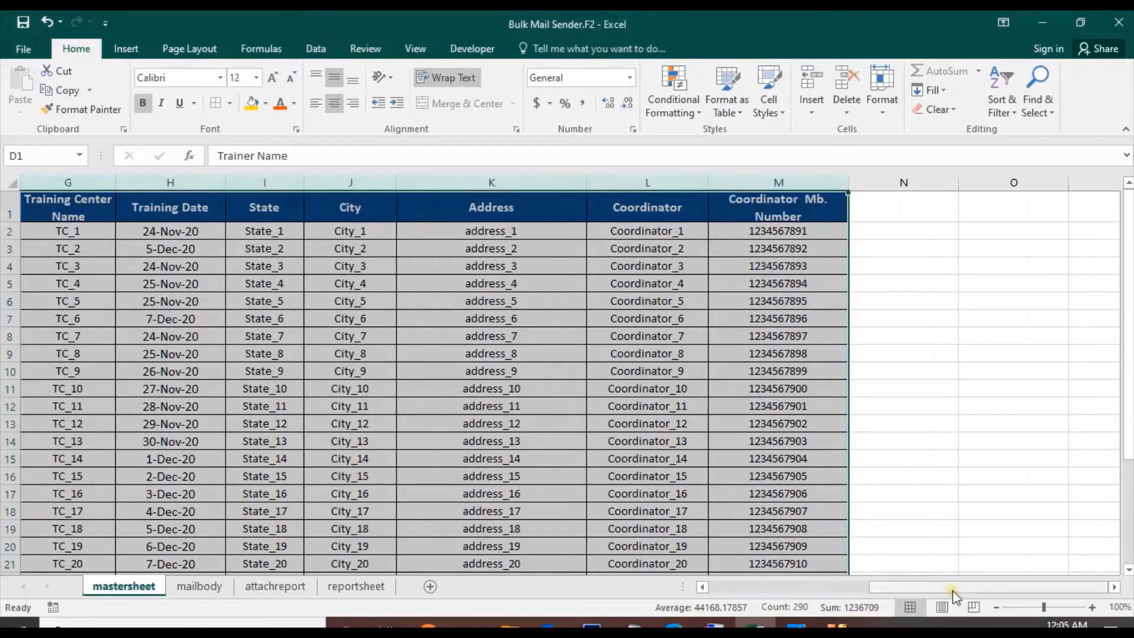
left_click_drag(953, 587, 786, 587)
left_click(441, 336)
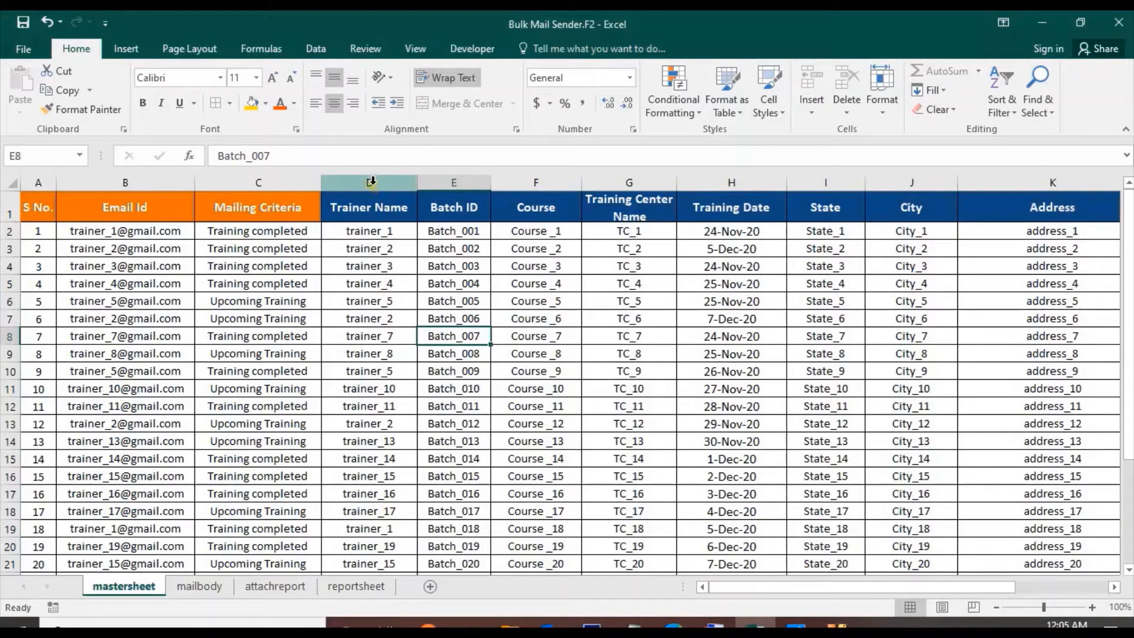
left_click_drag(372, 182, 523, 405)
left_click(523, 406)
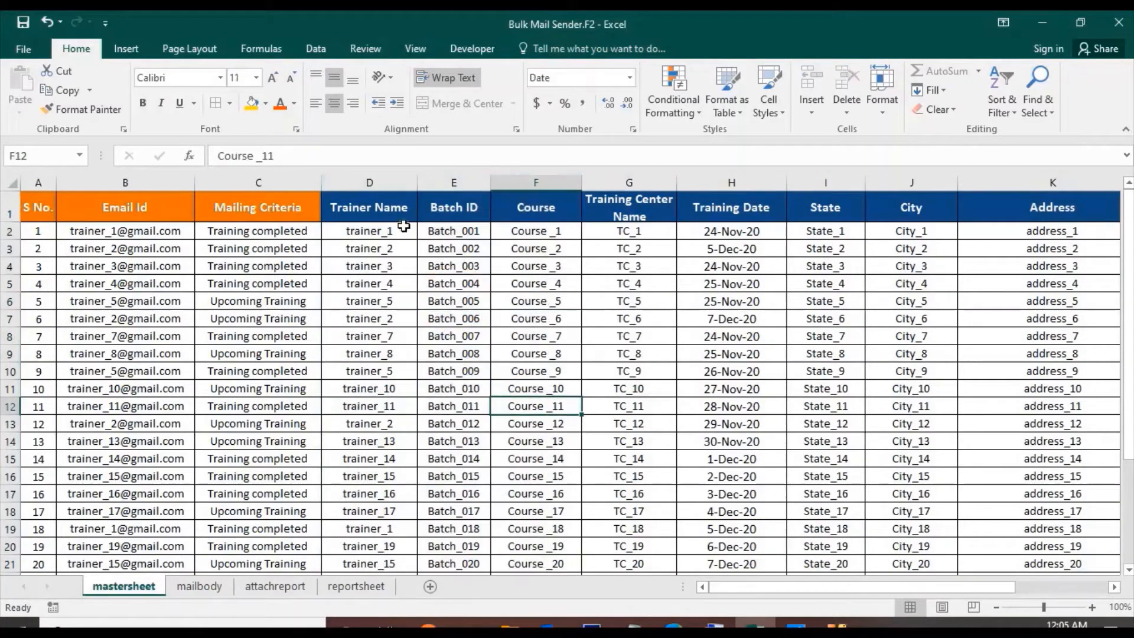
left_click(388, 183)
left_click(453, 182)
left_click(536, 182)
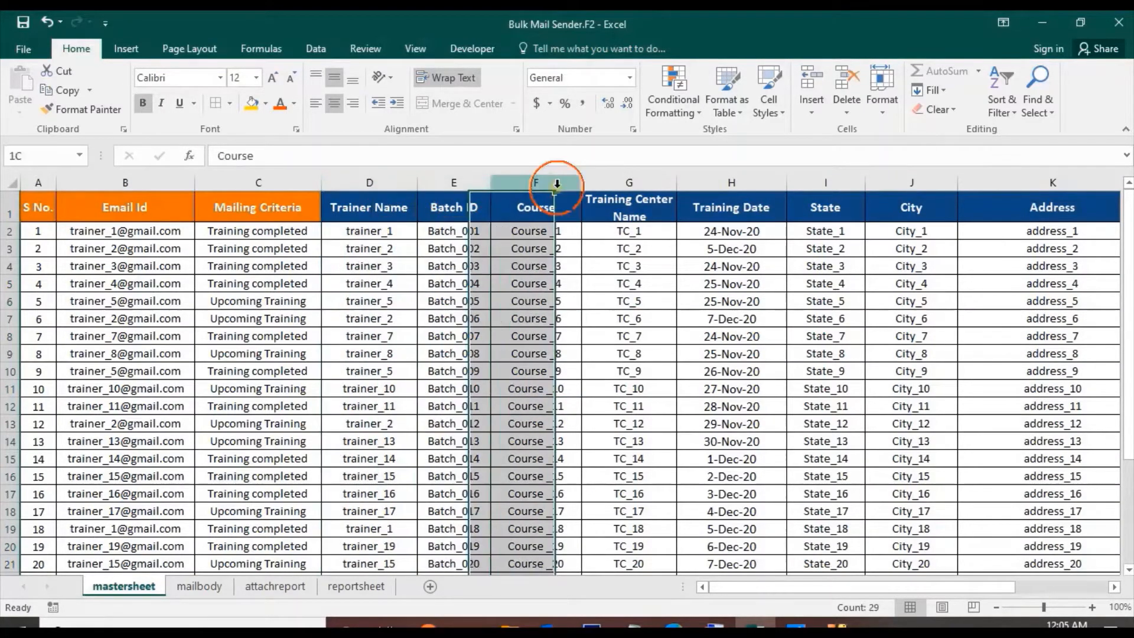
left_click(633, 180)
left_click(750, 180)
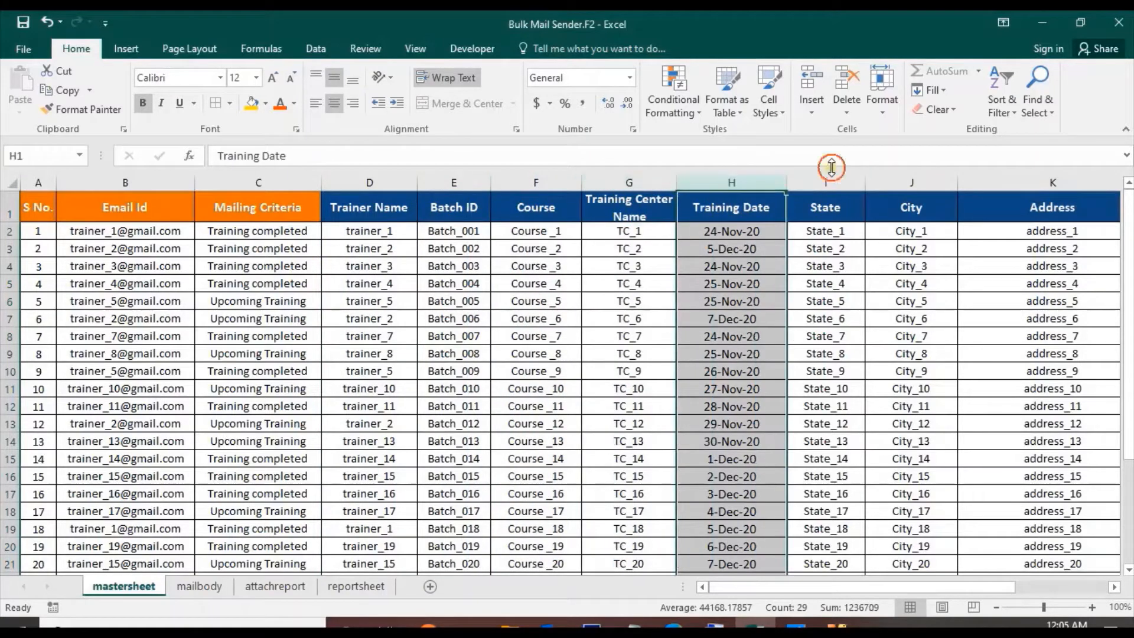
left_click_drag(780, 587, 958, 594)
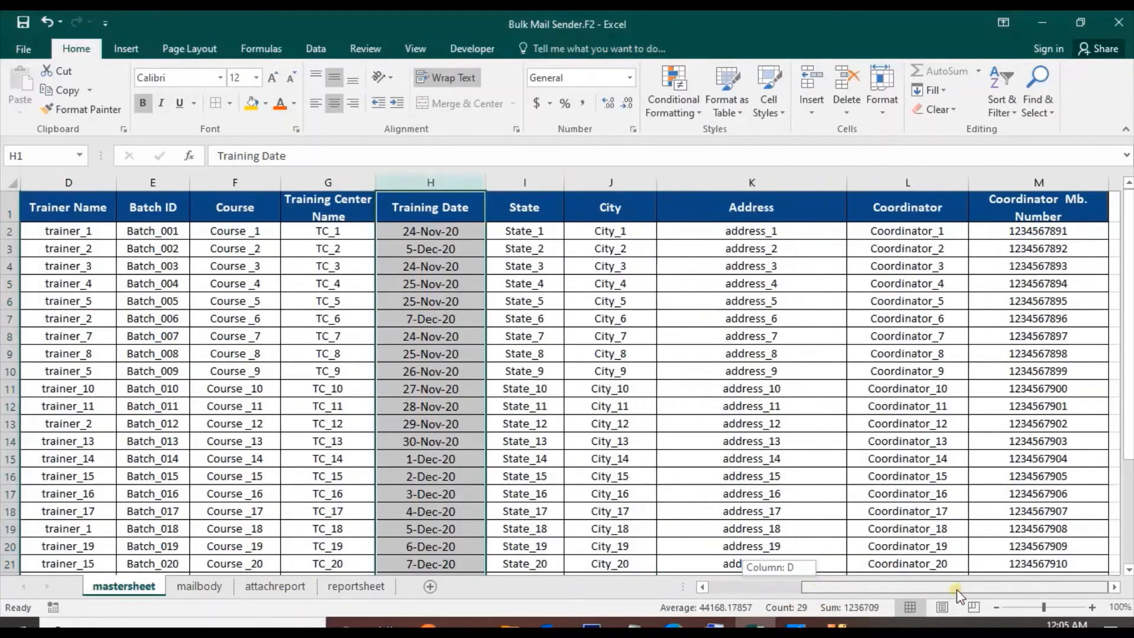
left_click_drag(856, 589, 628, 584)
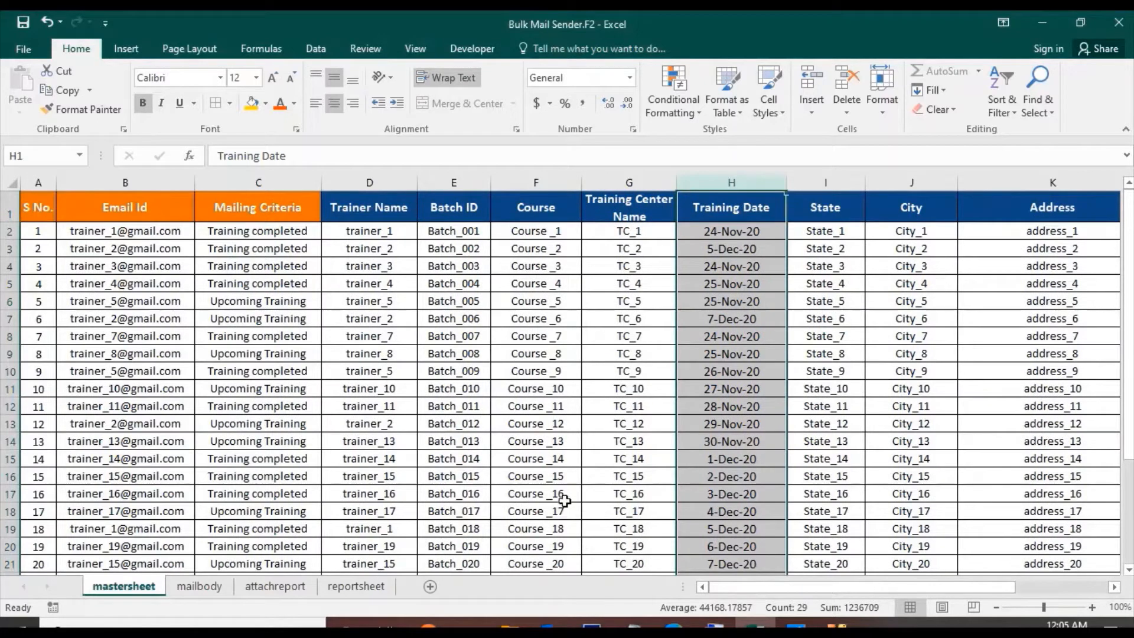
left_click(429, 301)
Enter "Training Schedue" as the mail subject on the mailbody sheet
key("ctrl+Page_Down")
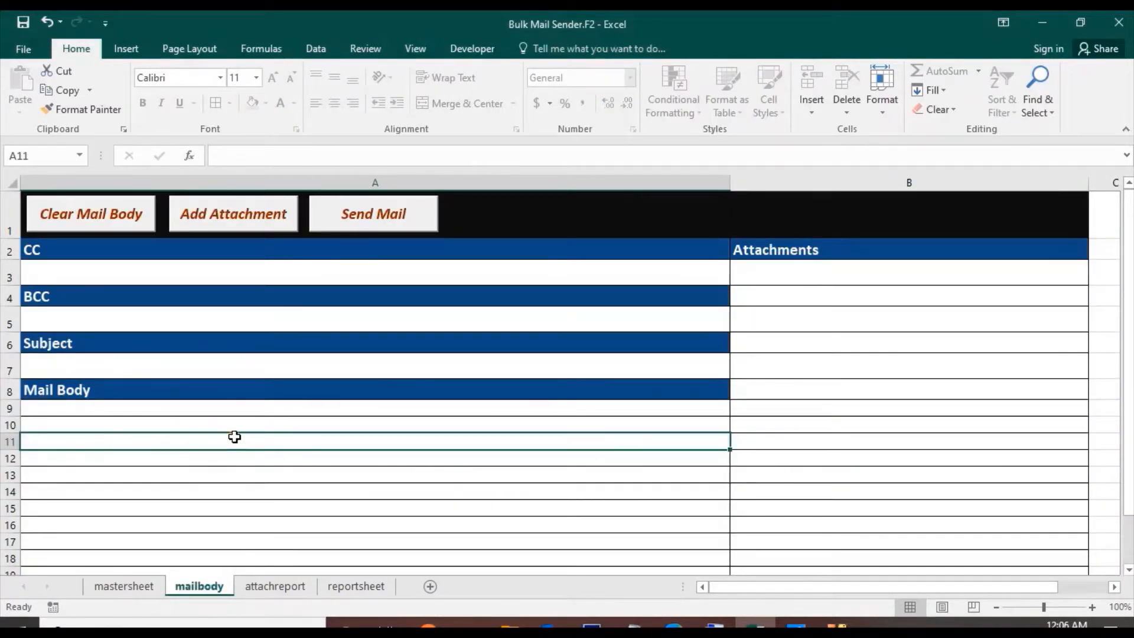
key("Down")
key("Down")
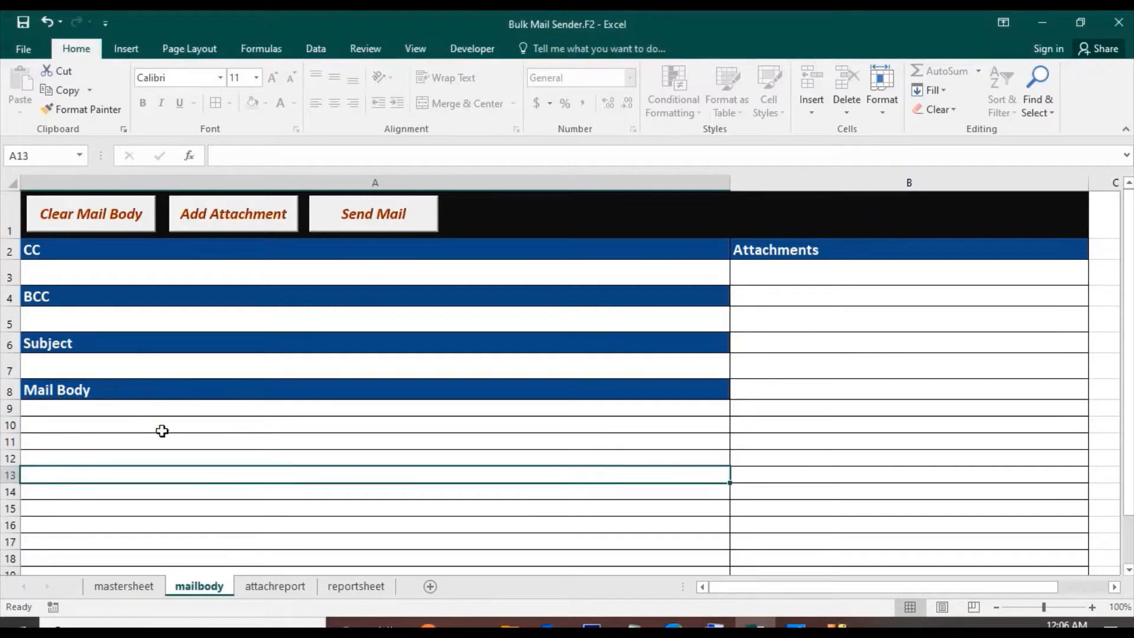
left_click(98, 374)
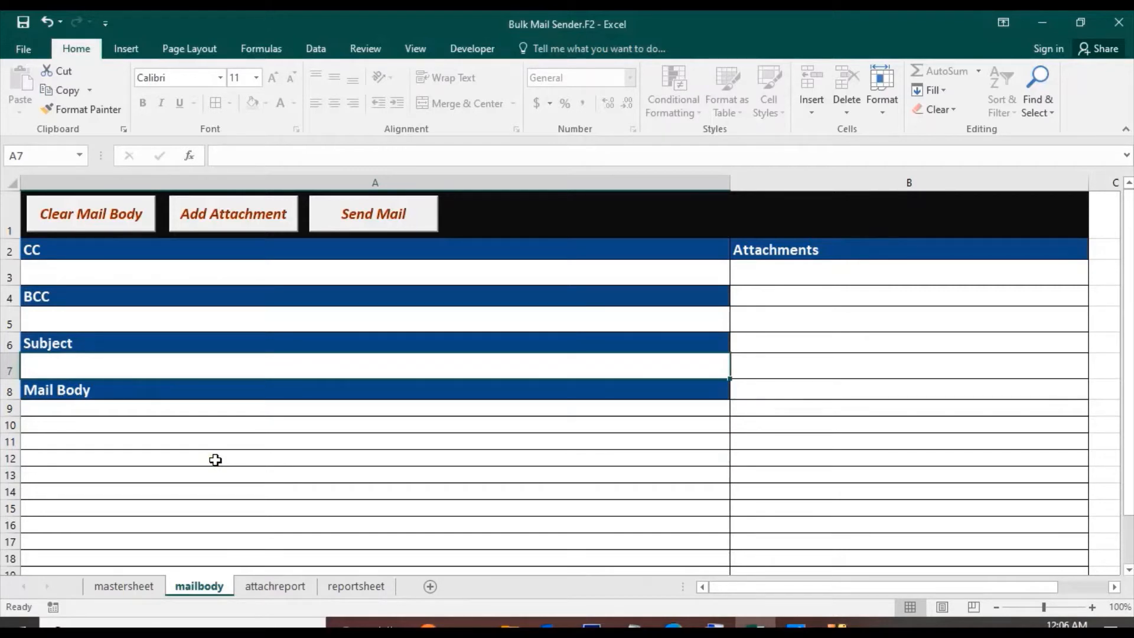
type("Train")
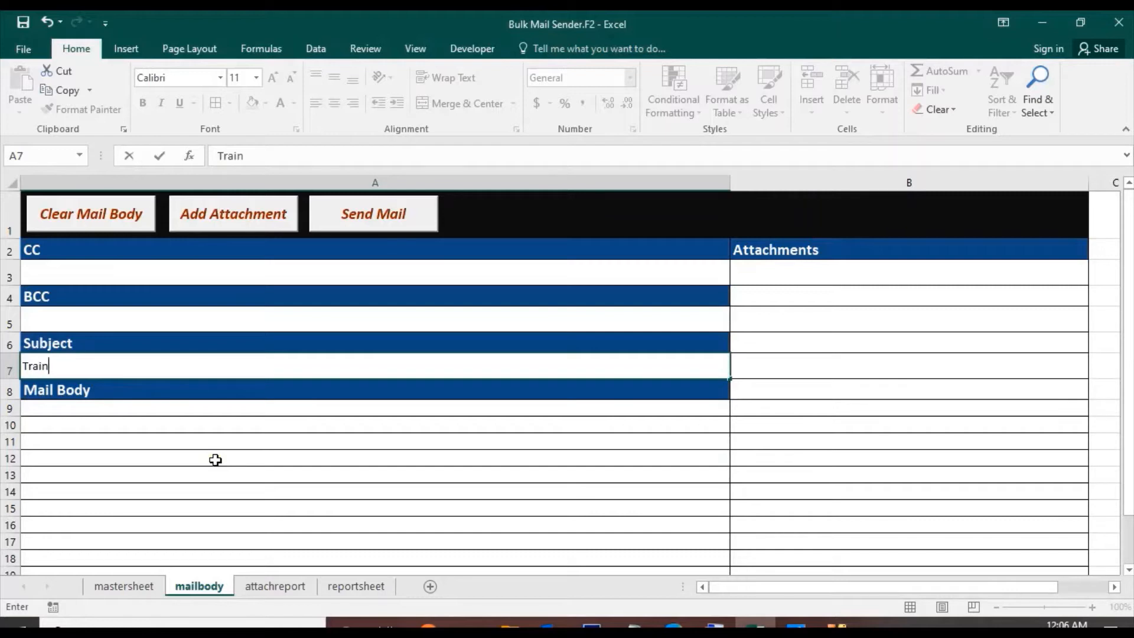
type("ing Schedue")
Enter the greeting "Dear trainer," in cell A10 of the mail body
left_click(131, 424)
type("Dear in")
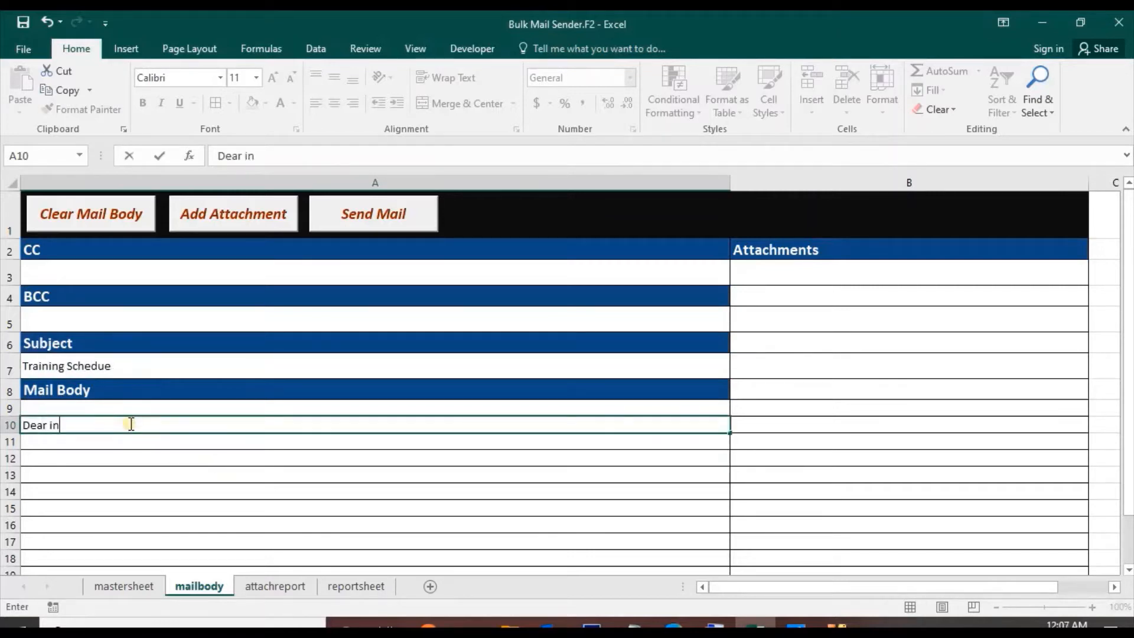
key("BackSpace")
key("BackSpace")
type("tra")
key("Return")
key("Return")
Write "kindly find mentioned below the training schedule of upcoming trainings." in A12 and the closing "Regards" in A14
type("kindl")
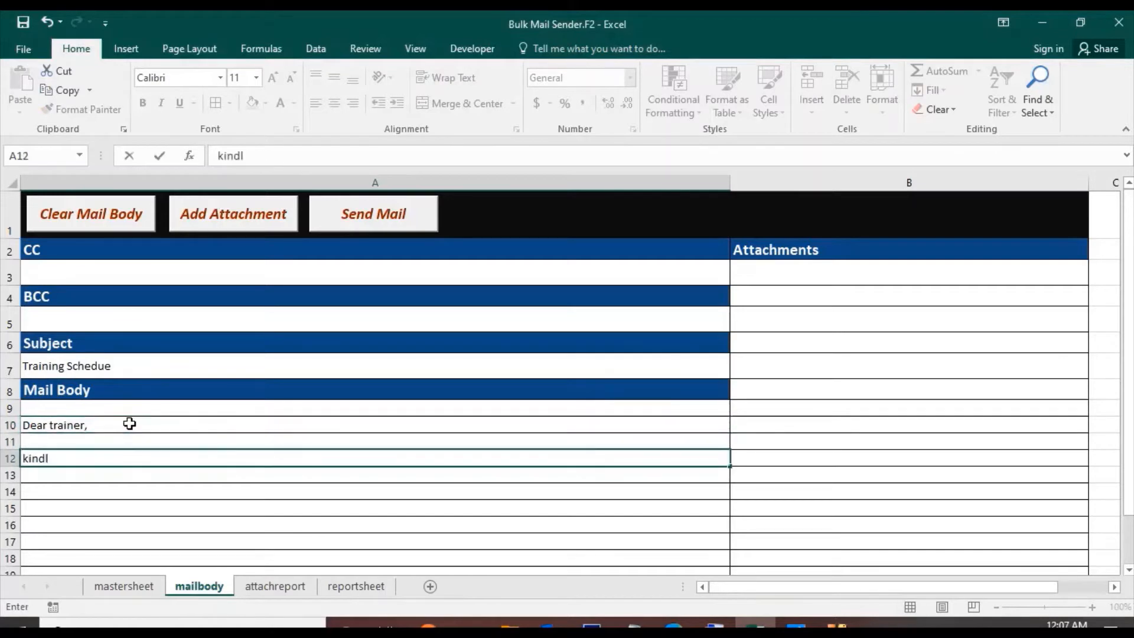
type("y find mentioned below the training scge")
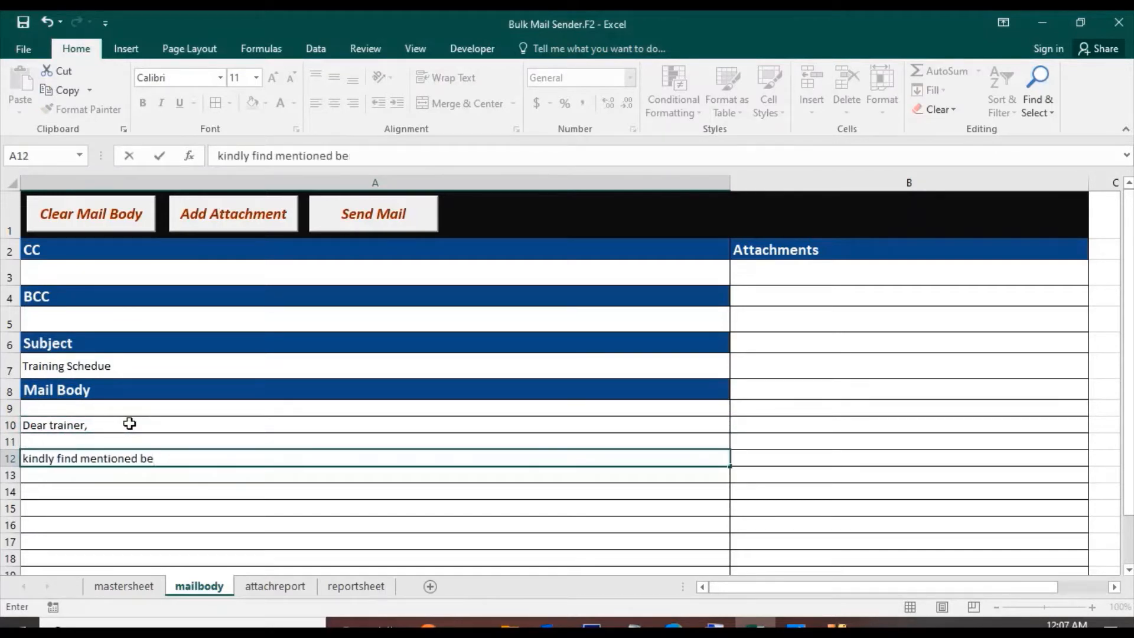
key("BackSpace")
key("BackSpace")
type("hedule of upcoming trainings.")
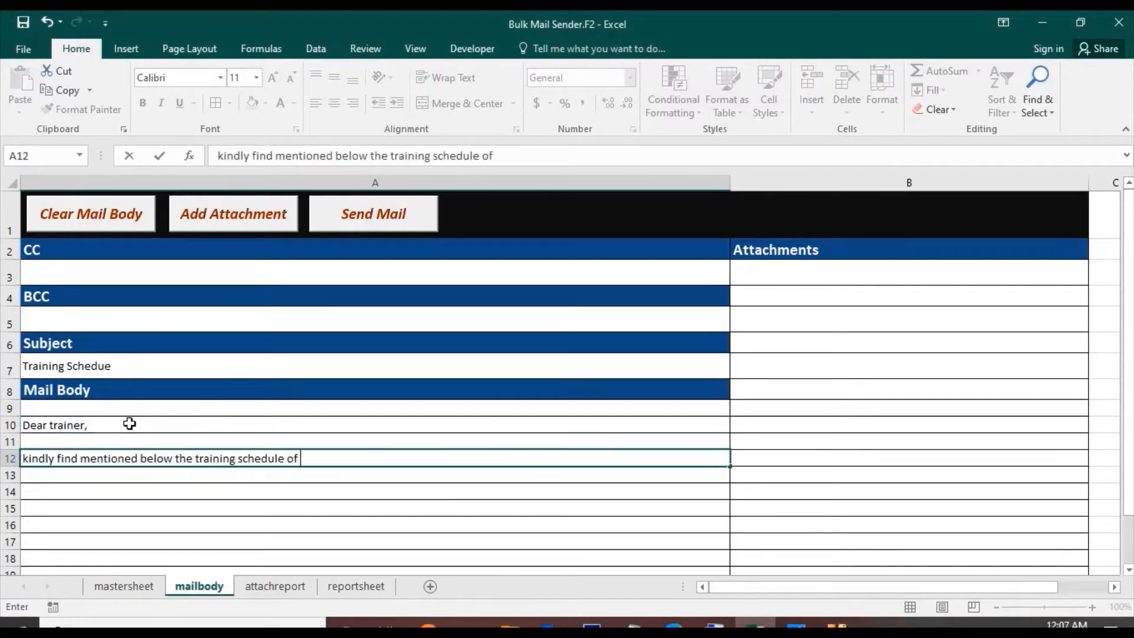
key("Return")
key("Return")
type("Regards")
left_click(146, 439)
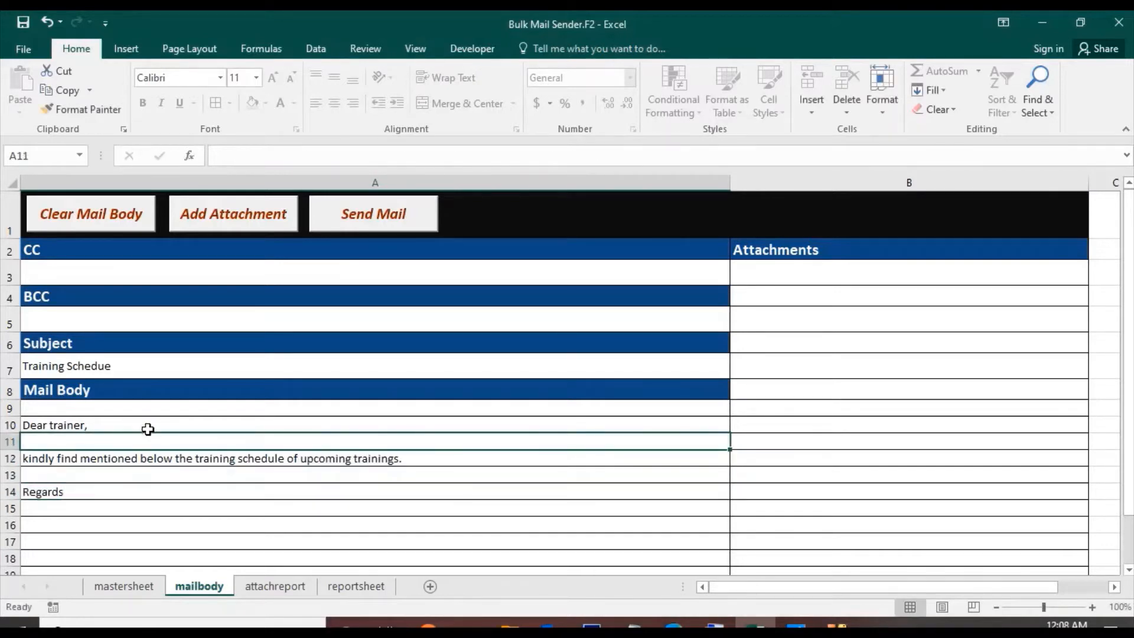
Review the CC, BCC, Subject and Mail Body fields of the drafted mail
left_click_drag(121, 409, 125, 512)
left_click(82, 319)
left_click(75, 276)
left_click(187, 490)
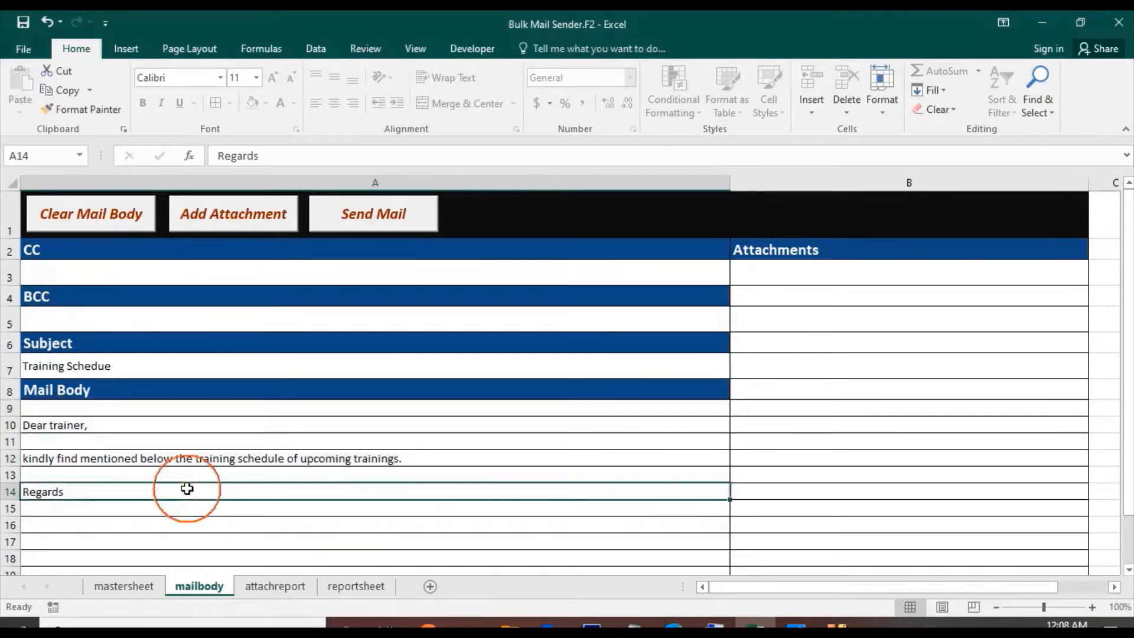
left_click_drag(60, 427, 68, 343)
left_click(74, 366)
left_click(106, 491)
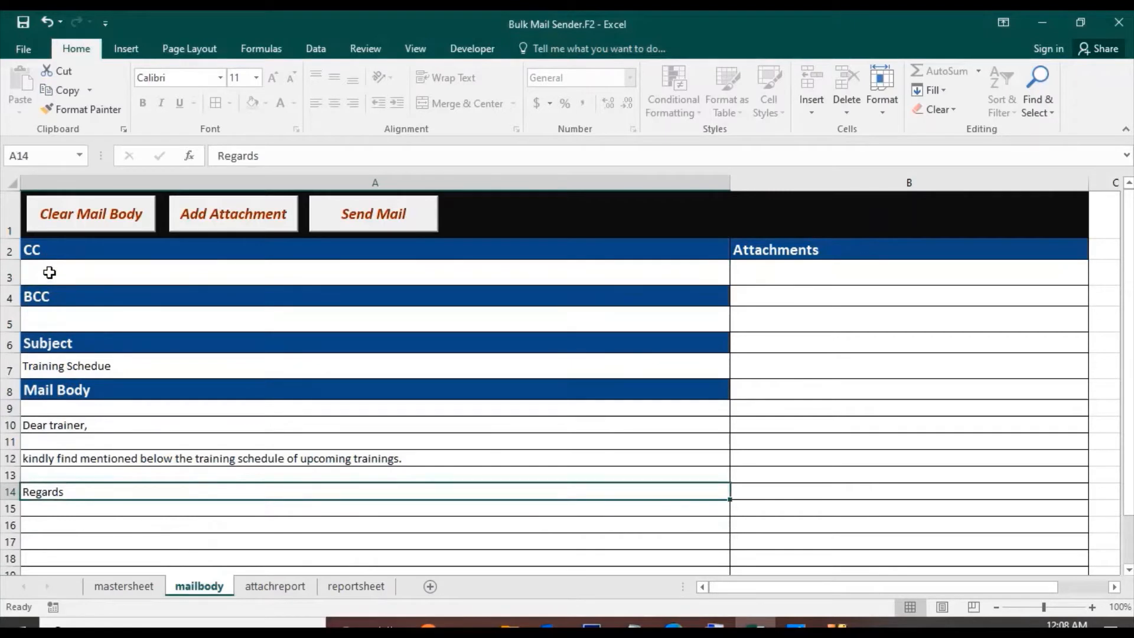
left_click_drag(52, 274, 155, 443)
left_click(188, 496)
left_click_drag(48, 409, 177, 506)
left_click(91, 356)
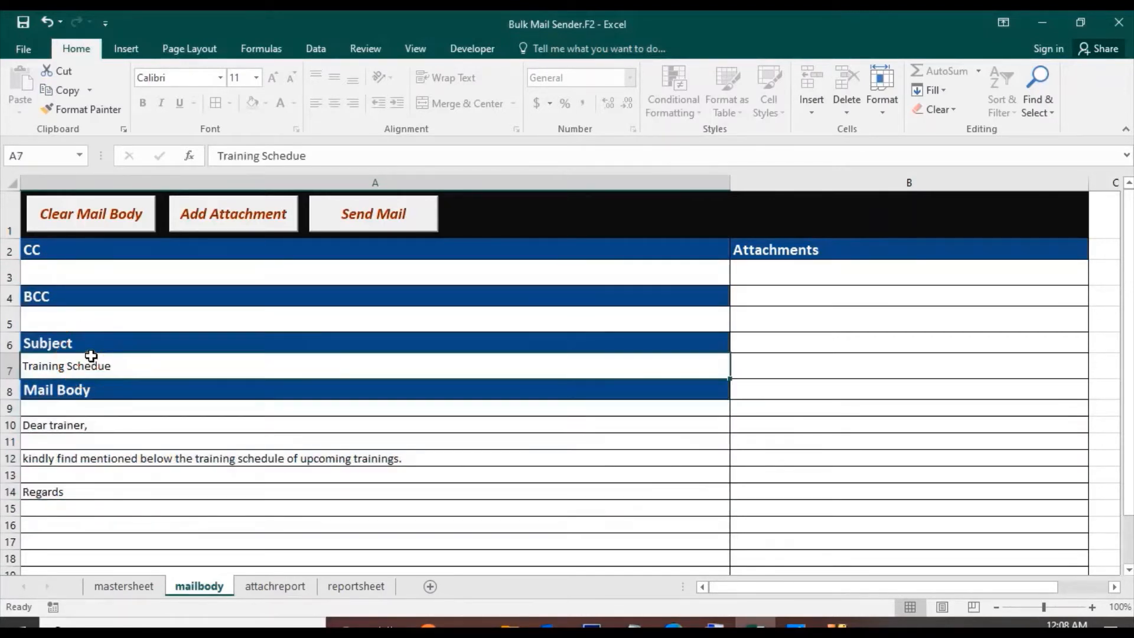
left_click(74, 273)
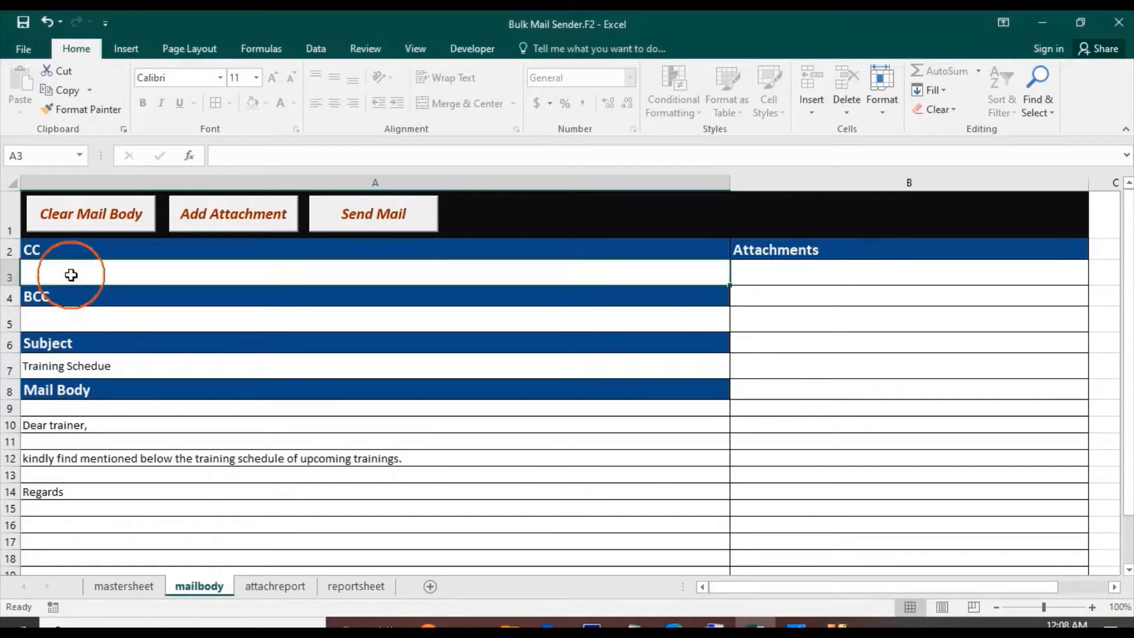
key("Down")
key("Down")
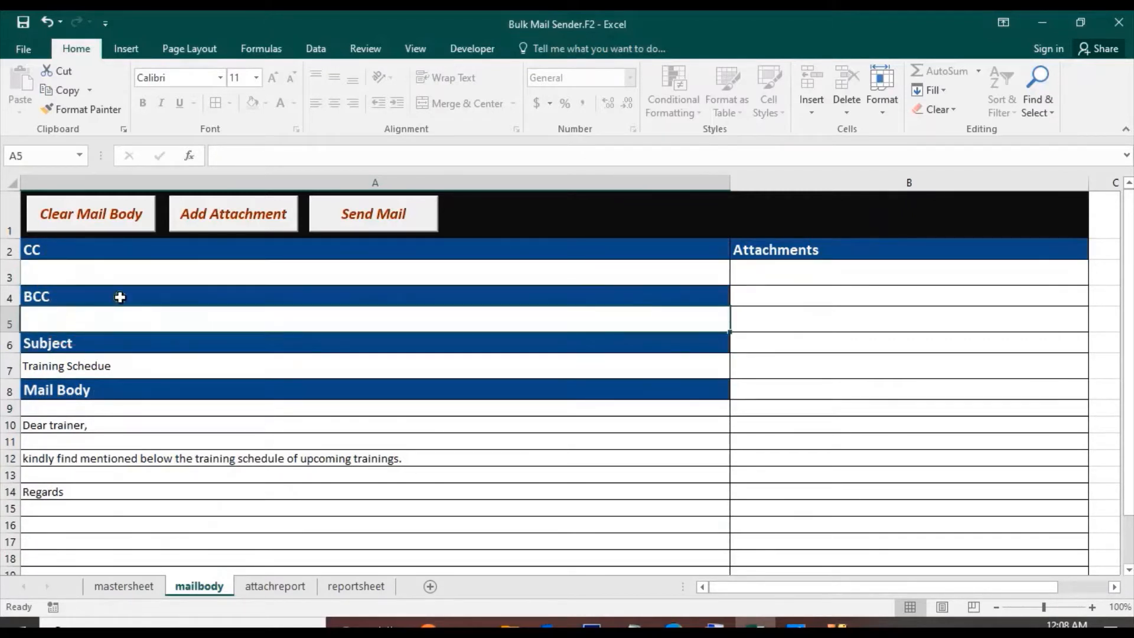
left_click(162, 301)
left_click(328, 520)
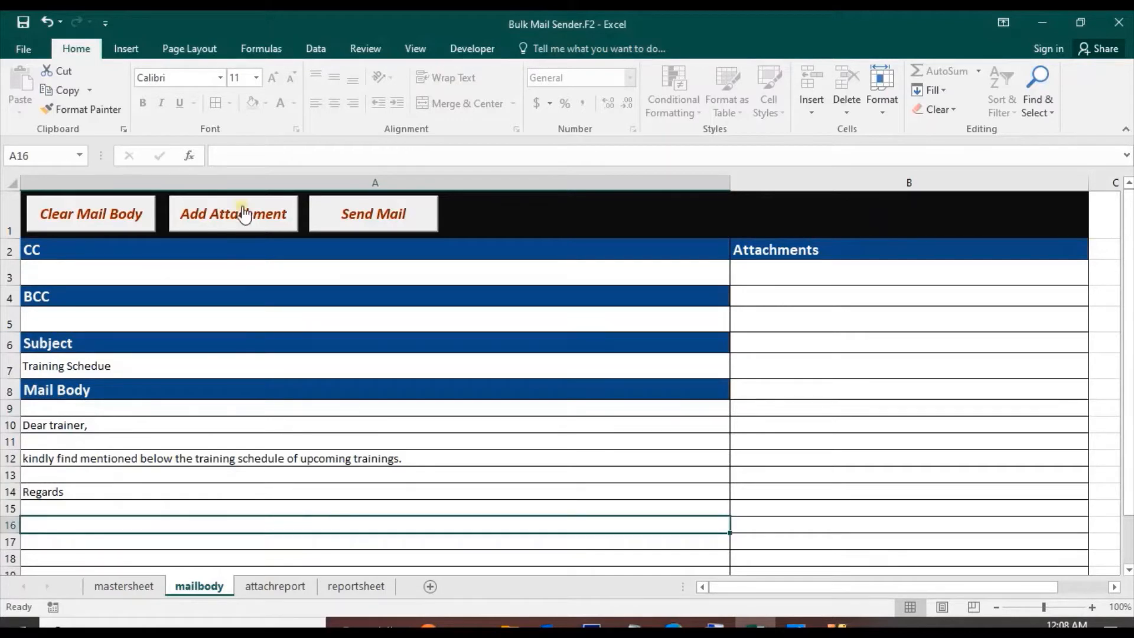
Attach the Document List PDF from the Documents folder to the mail
left_click(201, 231)
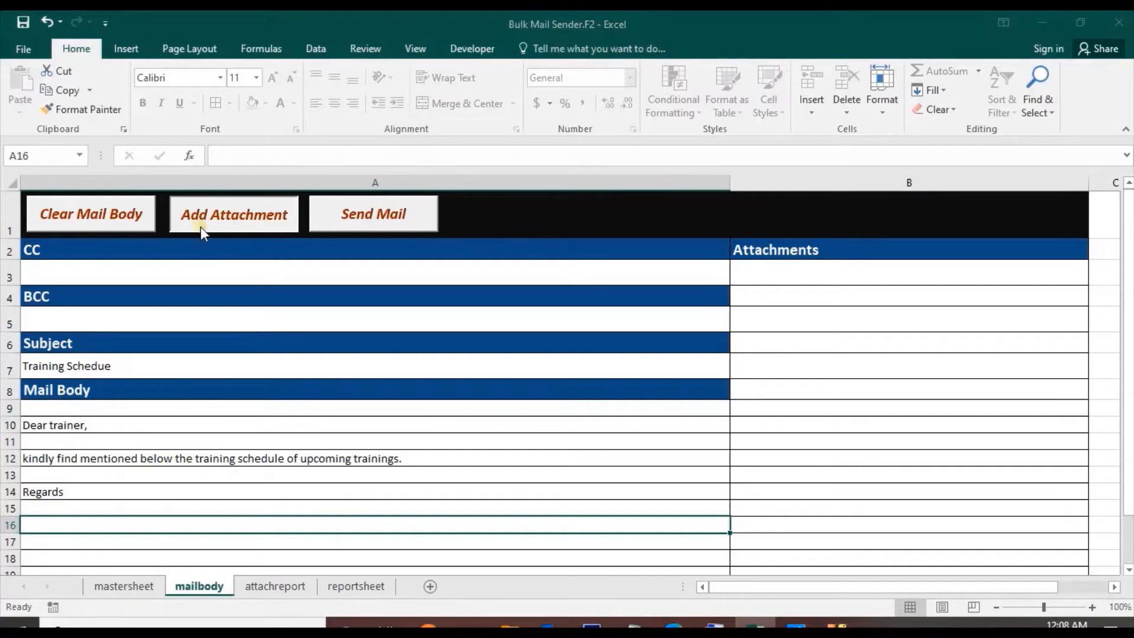
left_click(201, 288)
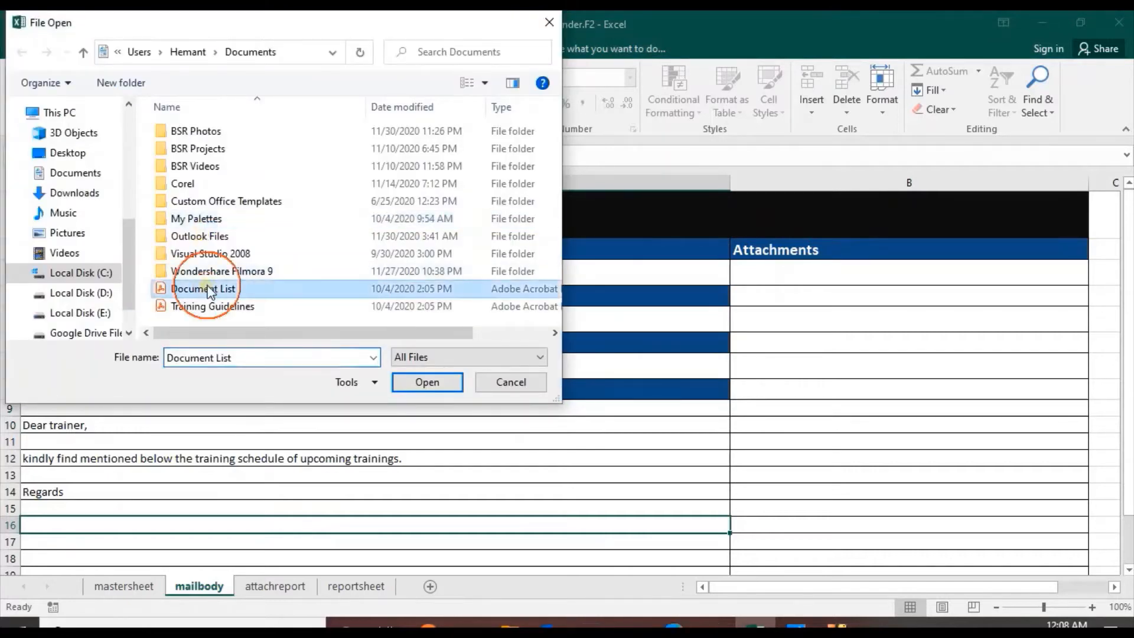
left_click(435, 385)
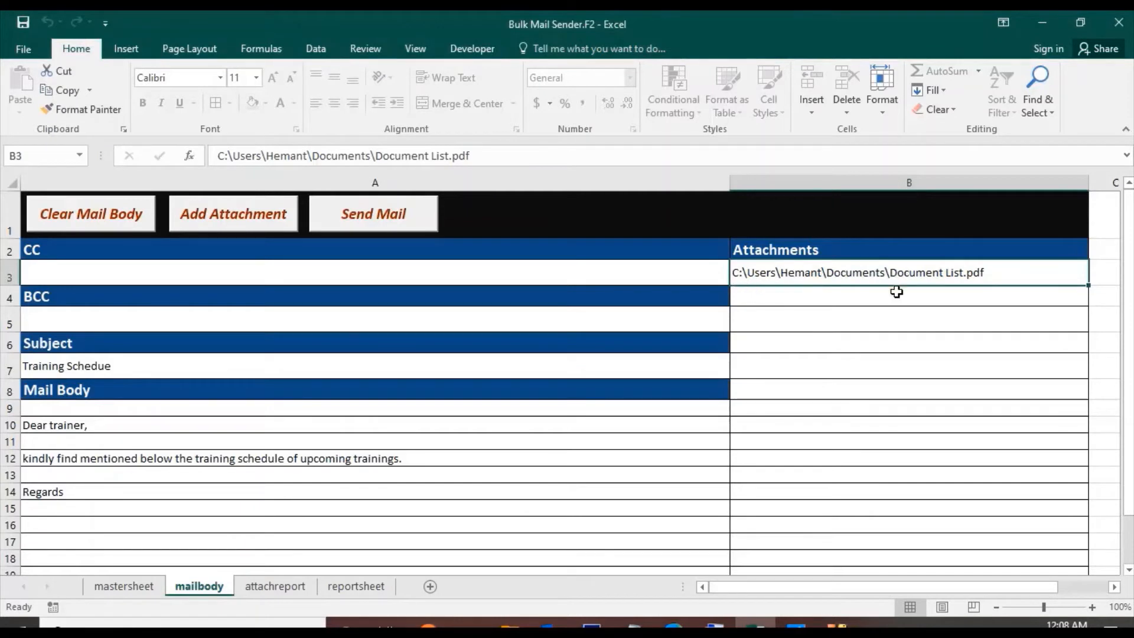
Attach the Training Guidelines PDF from the Documents folder to the mail
left_click(232, 227)
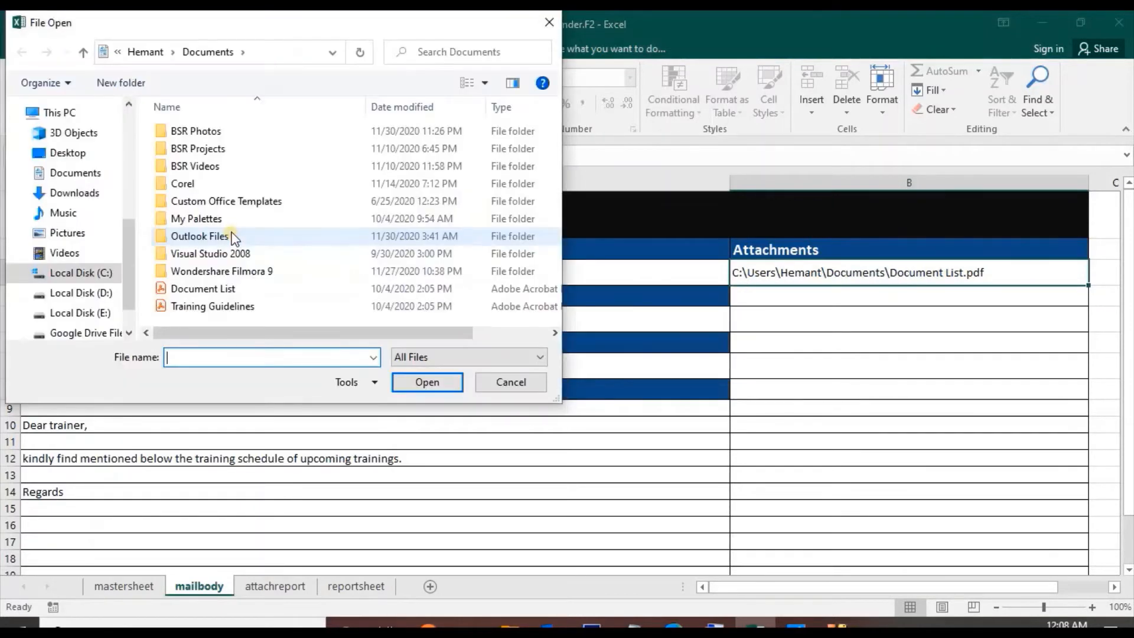
left_click(210, 310)
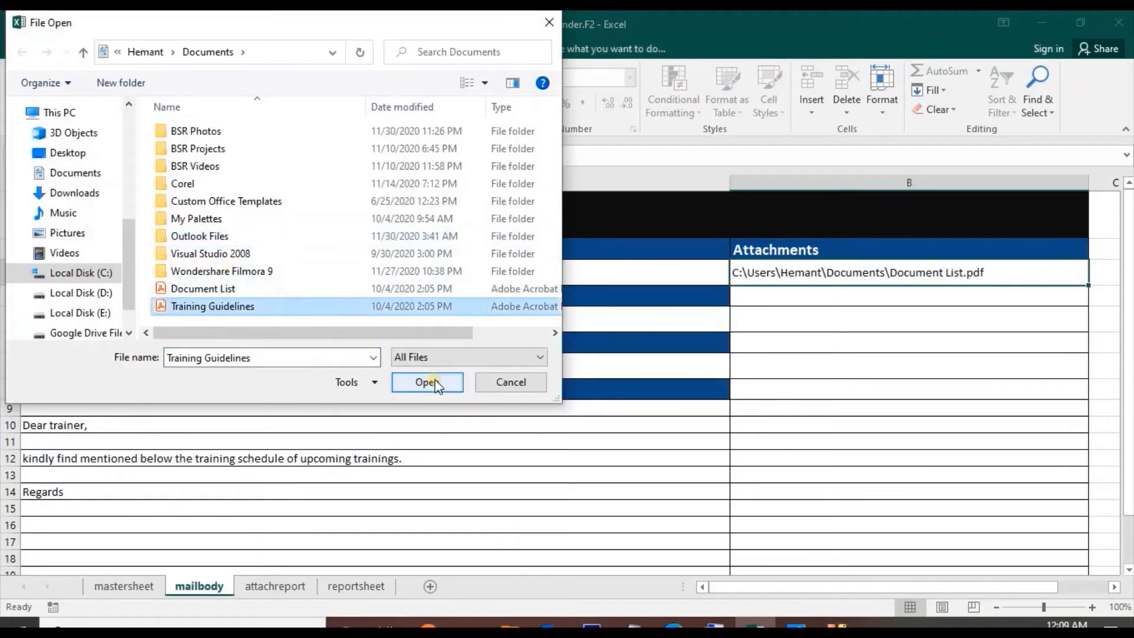
left_click(434, 381)
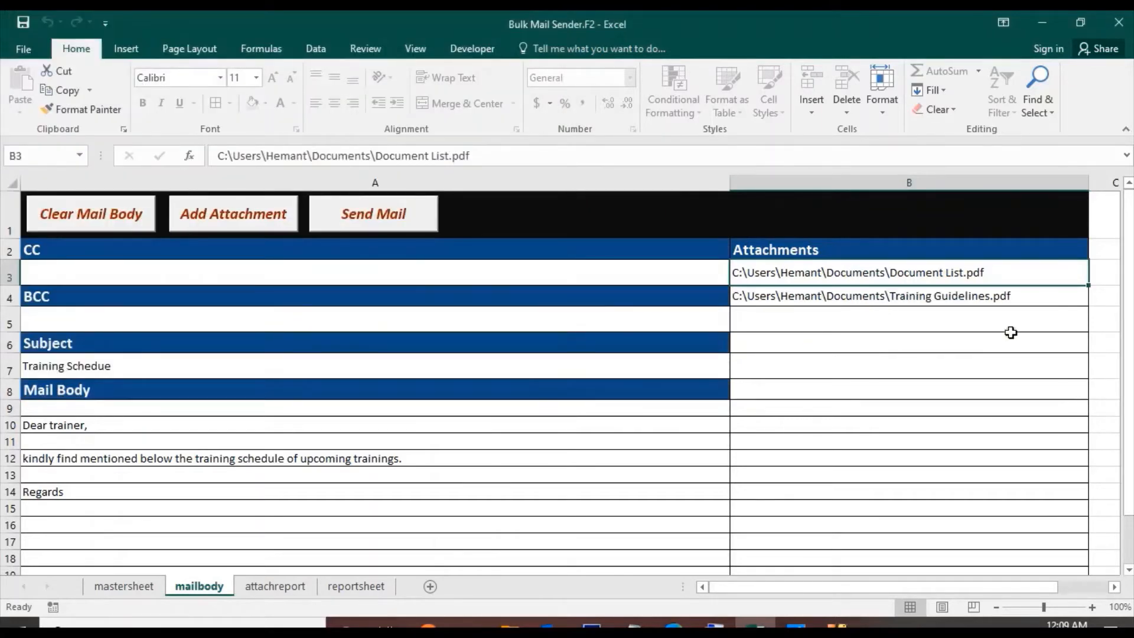
left_click(1000, 322)
left_click_drag(881, 272, 896, 319)
left_click(922, 407)
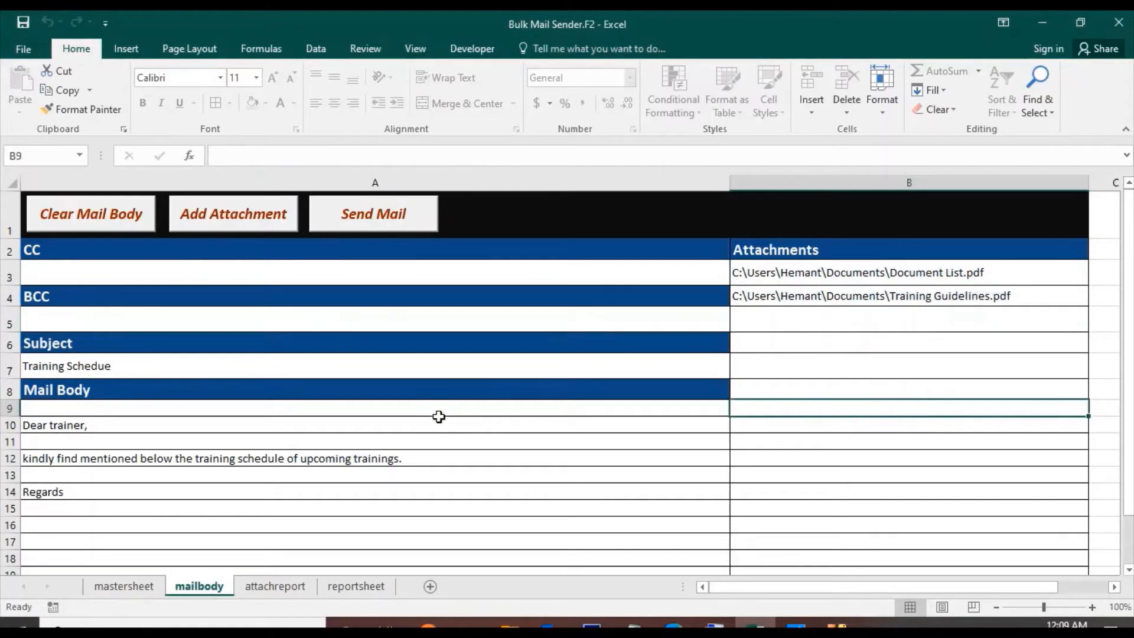
Clear the existing column letters under "Columns to add in report" on the attachreport sheet
left_click(264, 591)
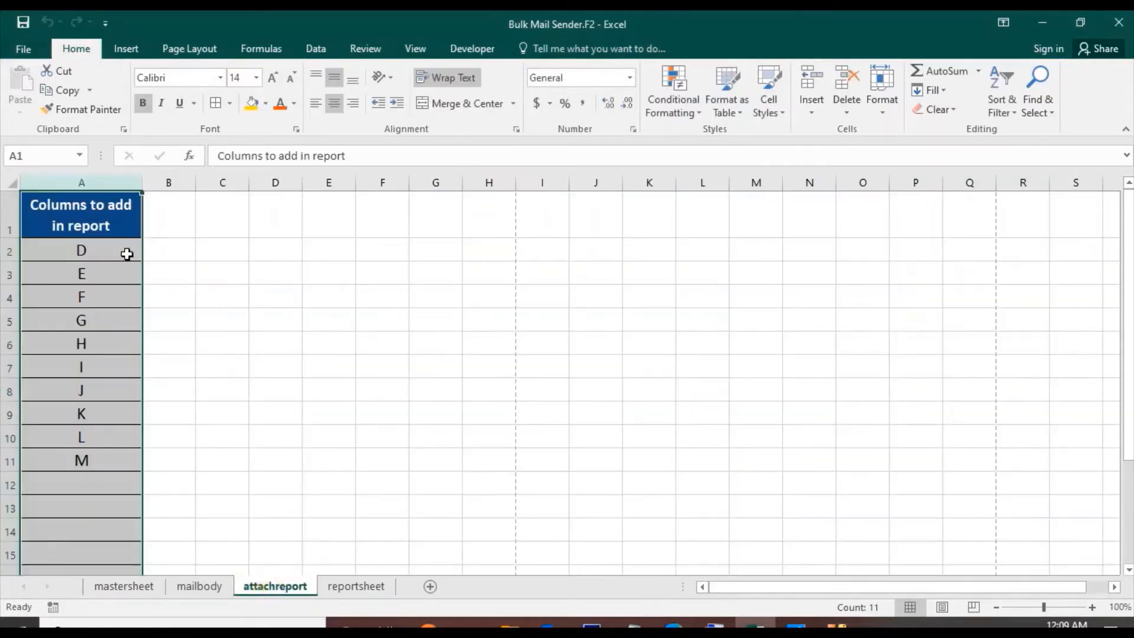
left_click(124, 249)
left_click_drag(103, 247, 97, 471)
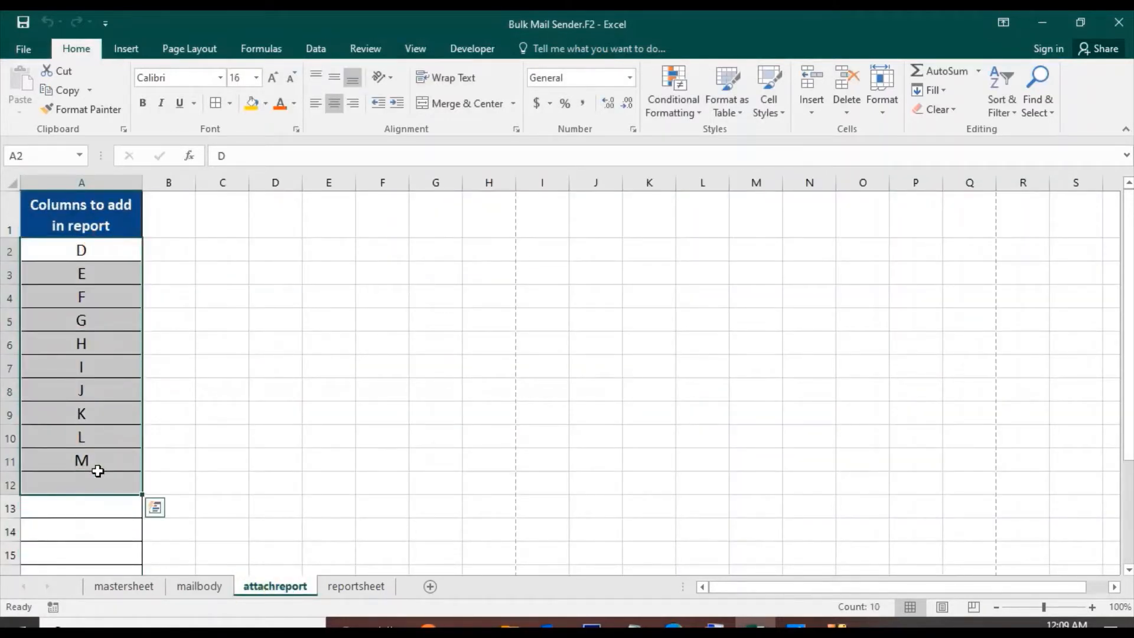
key("Delete")
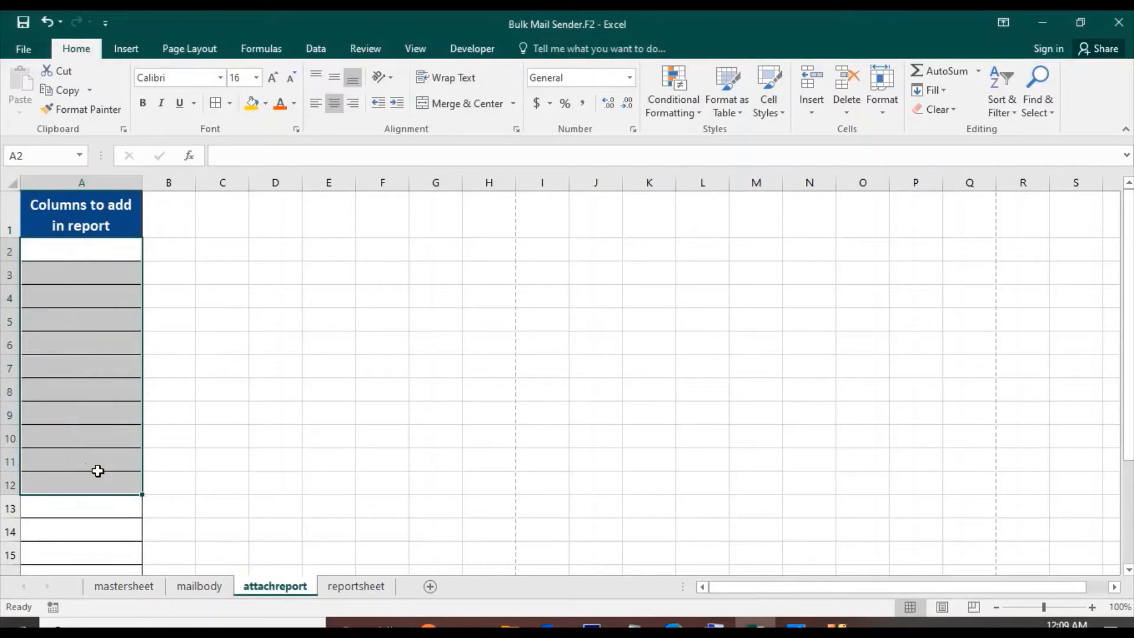
left_click(98, 244)
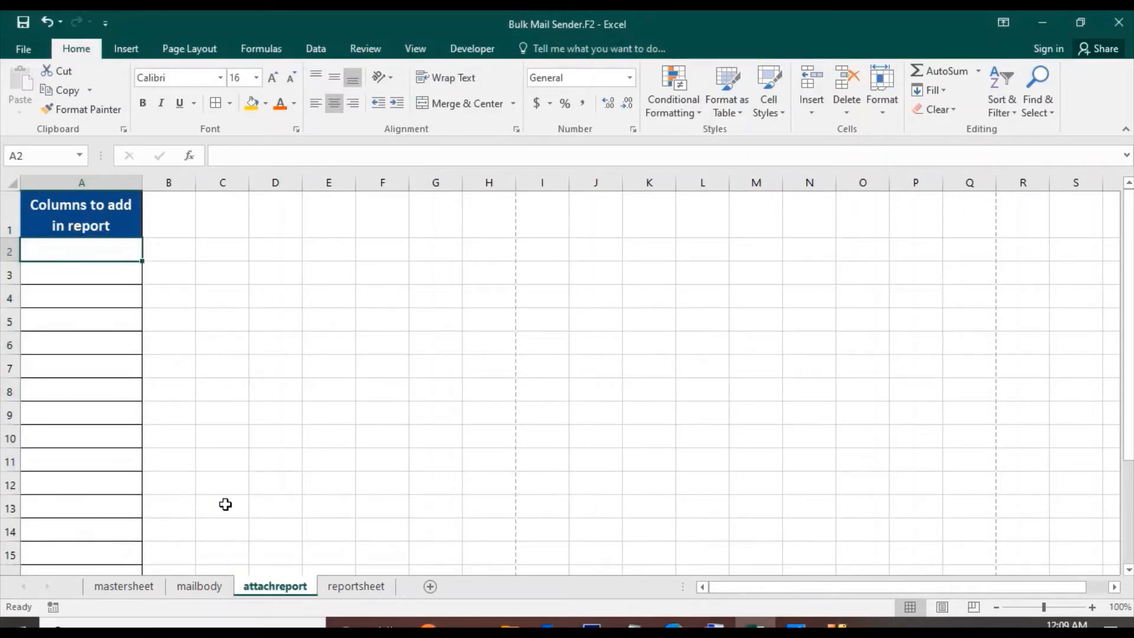
Examine columns D to M of the mastersheet, from Trainer Name to Coordinator Mb. Number, as the report's source columns
left_click(133, 590)
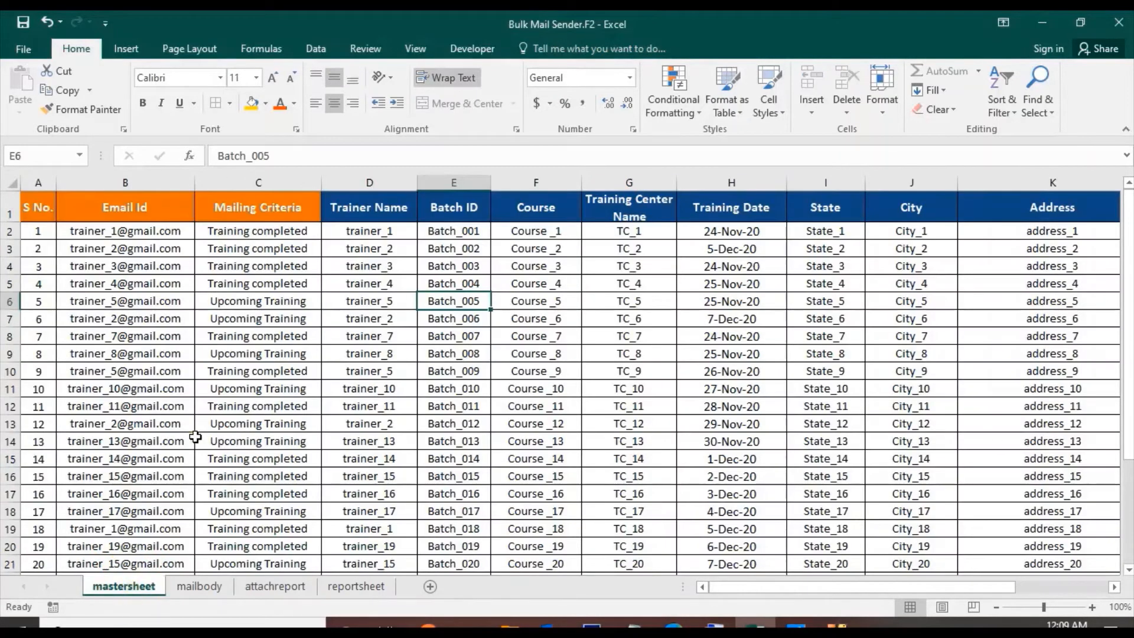
left_click(357, 176)
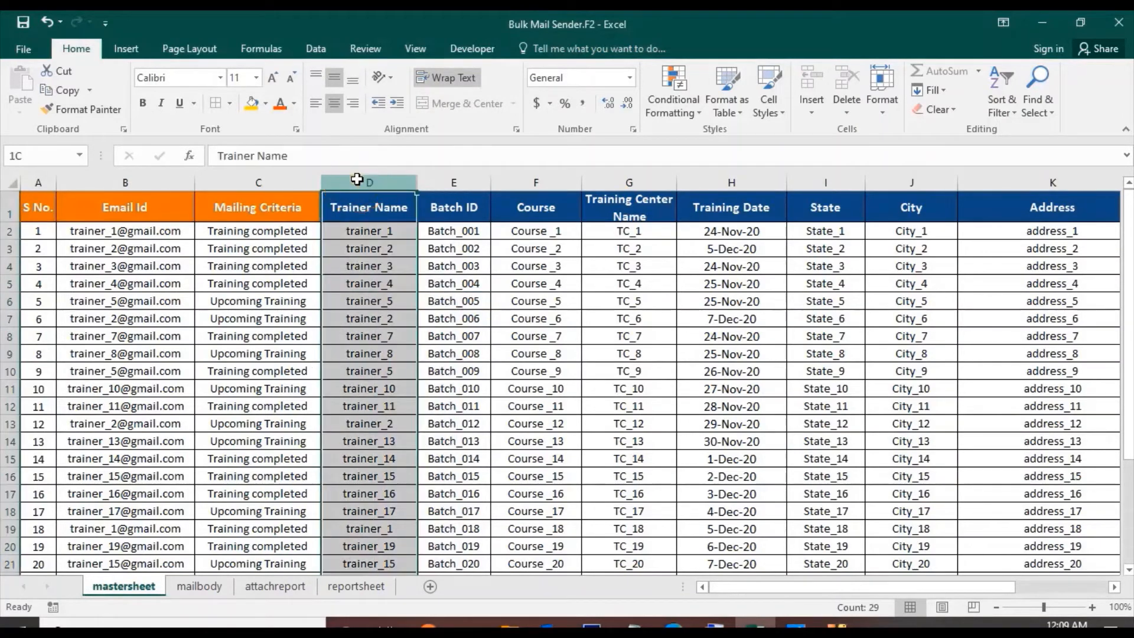
left_click_drag(362, 181, 815, 210)
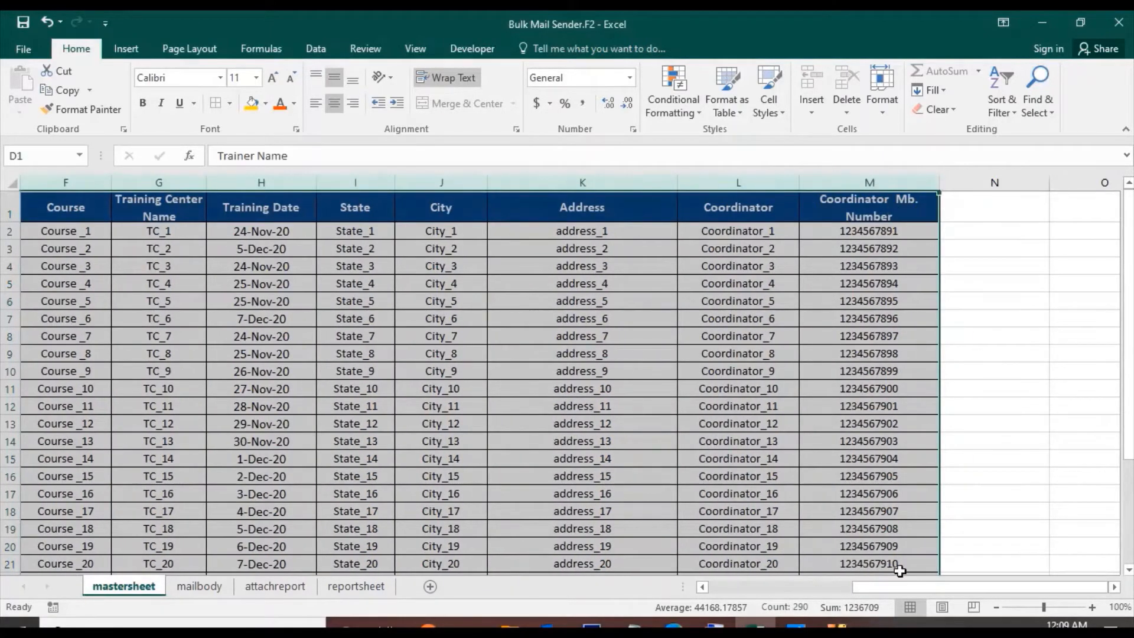
left_click_drag(925, 586, 785, 595)
List report columns D, E, F, G and H in cells A2 to A6 of the attachreport sheet
left_click(294, 588)
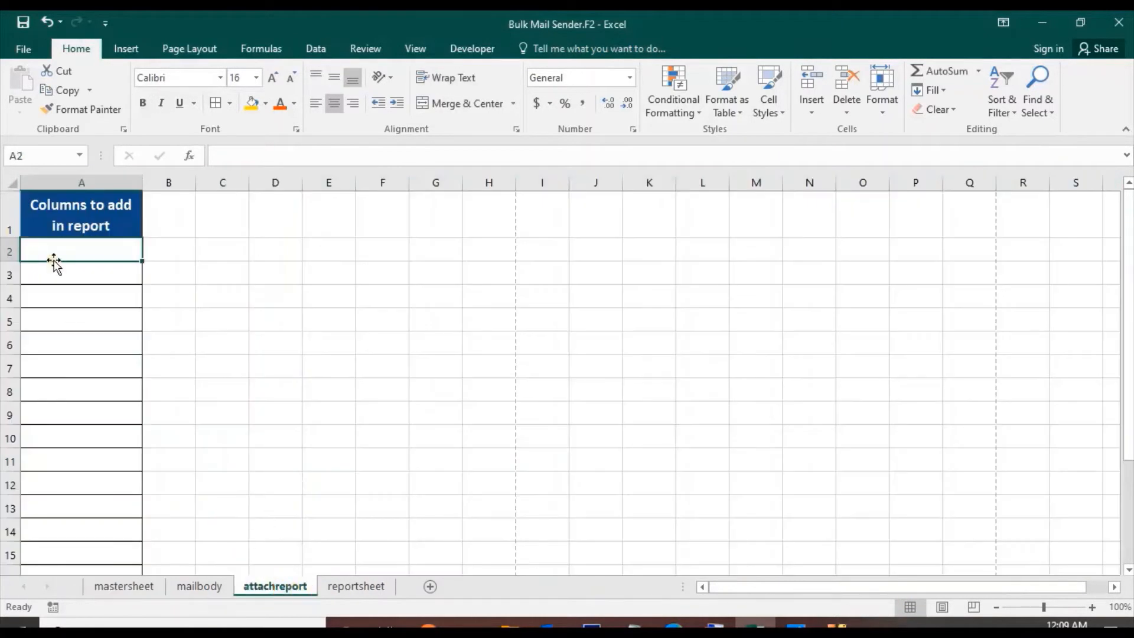
left_click(79, 247)
type("D")
key("Return")
type("E")
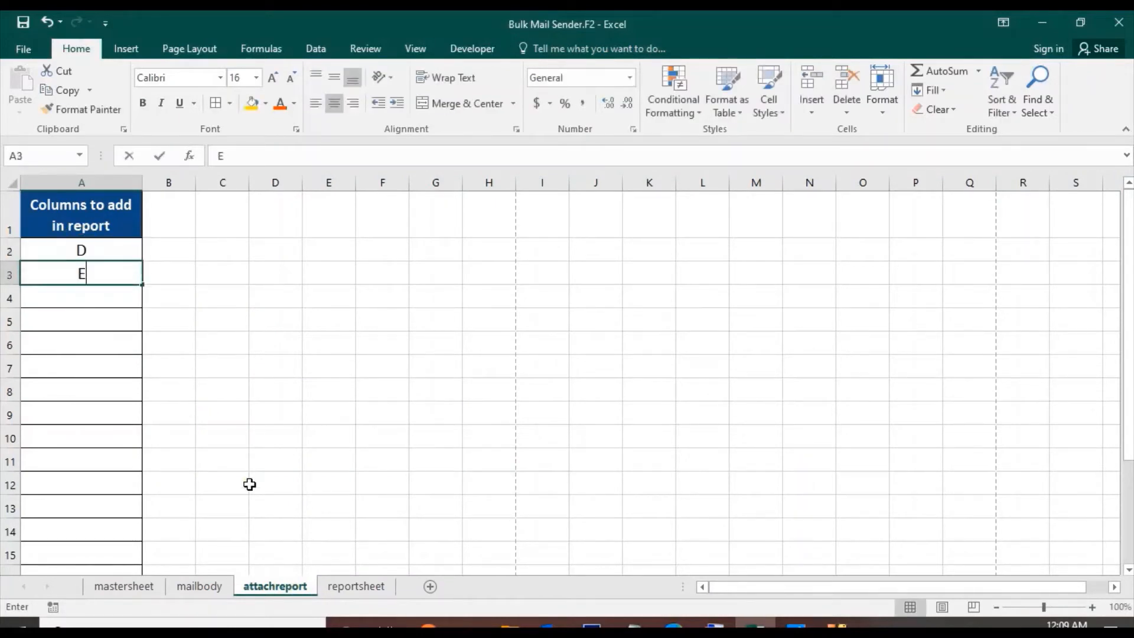
key("Return")
type("F")
key("Return")
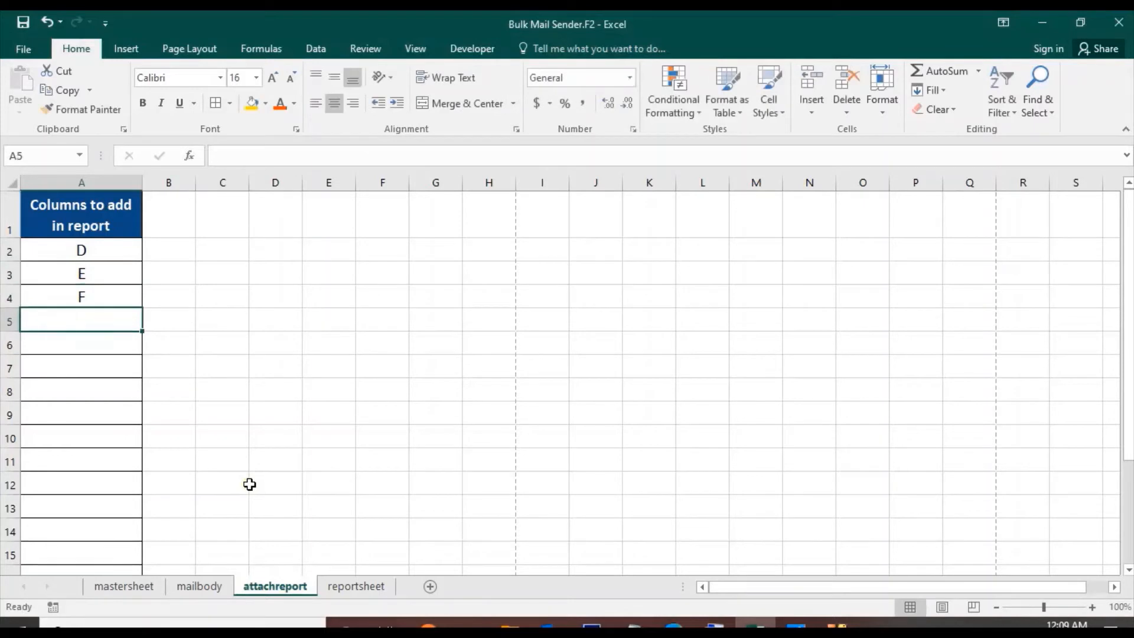
type("G")
key("Return")
type("H")
key("Return")
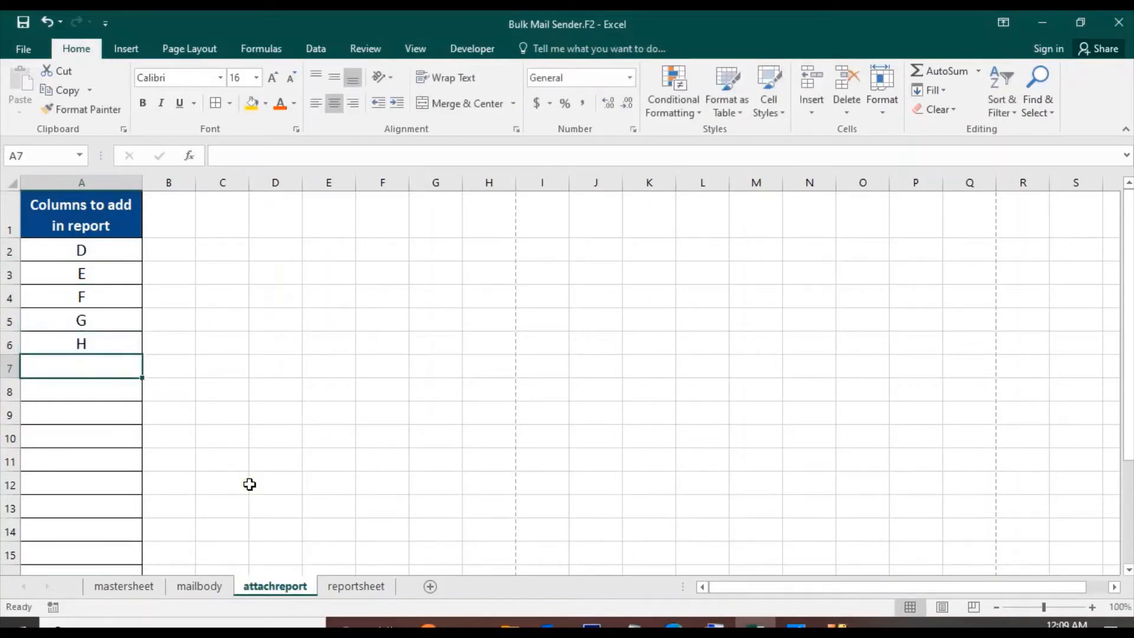
Continue the report column list with I, J, K, L and M in cells A7 to A11
type("I")
key("Return")
type("J")
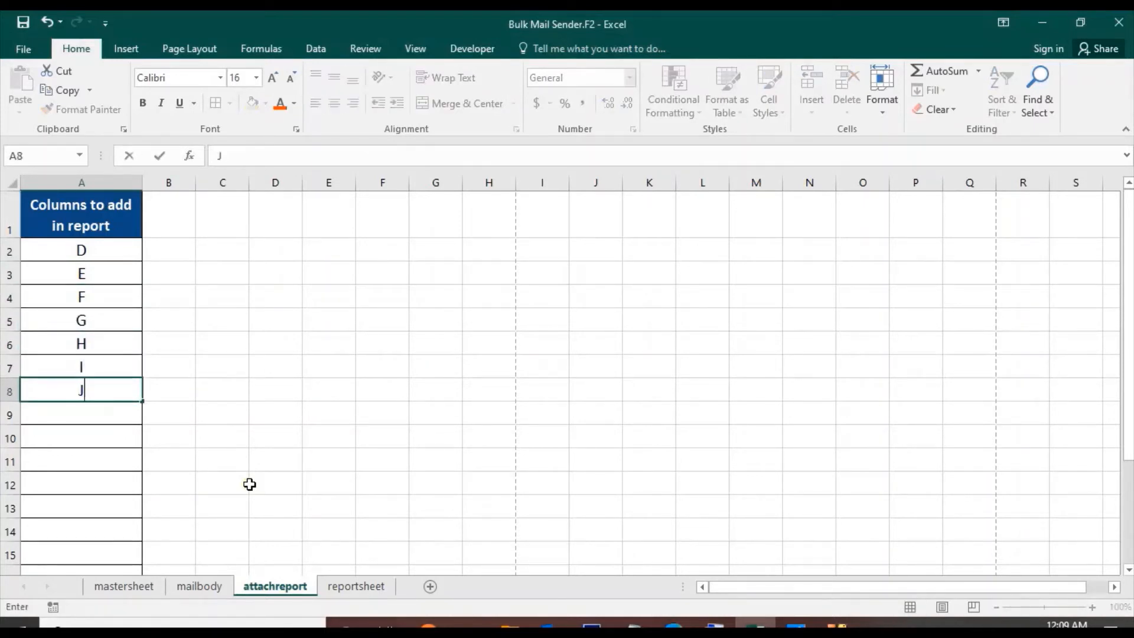
key("Return")
type("K")
key("Return")
type("L")
key("Return")
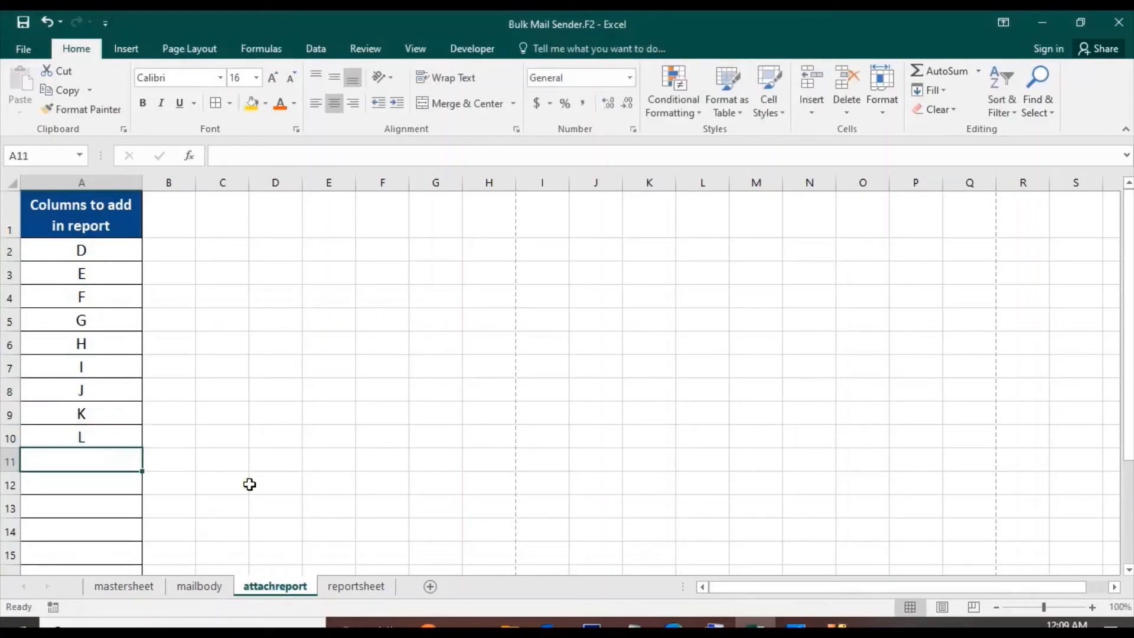
type("M")
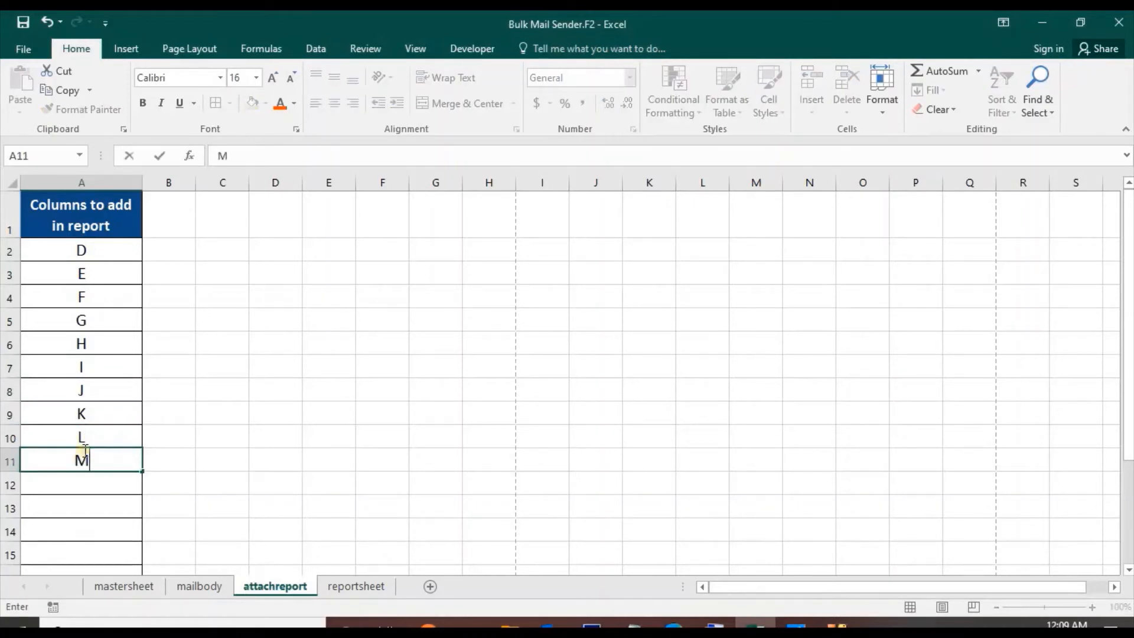
left_click(110, 418)
Run the bulk mail sending from the mailbody sheet with the mailing criteria set to Upcoming Training
left_click(211, 585)
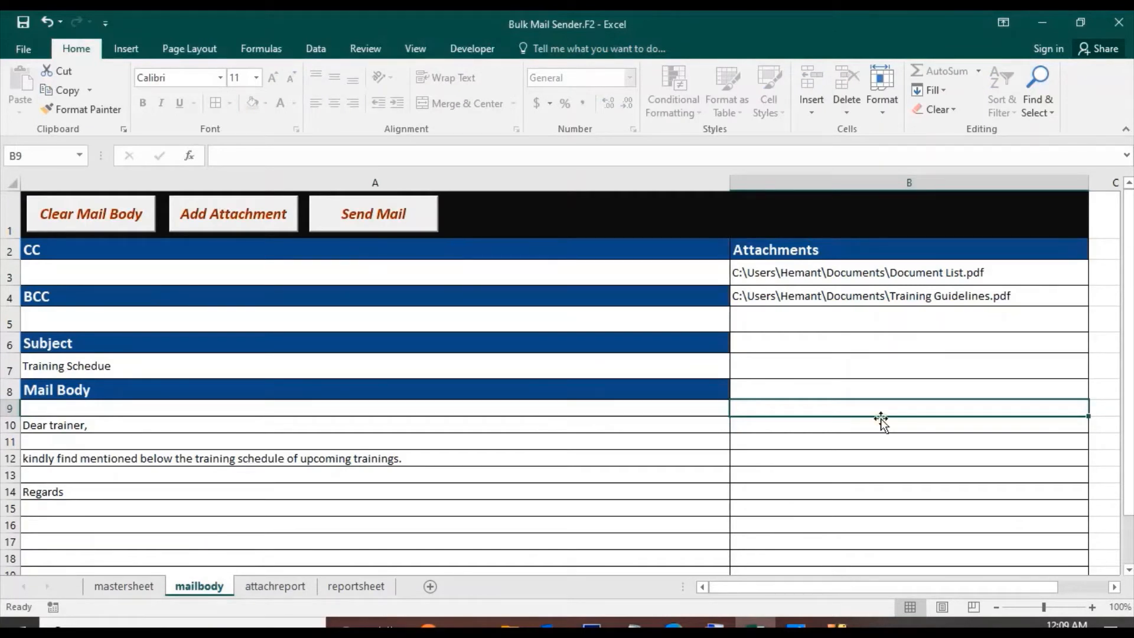
left_click(274, 586)
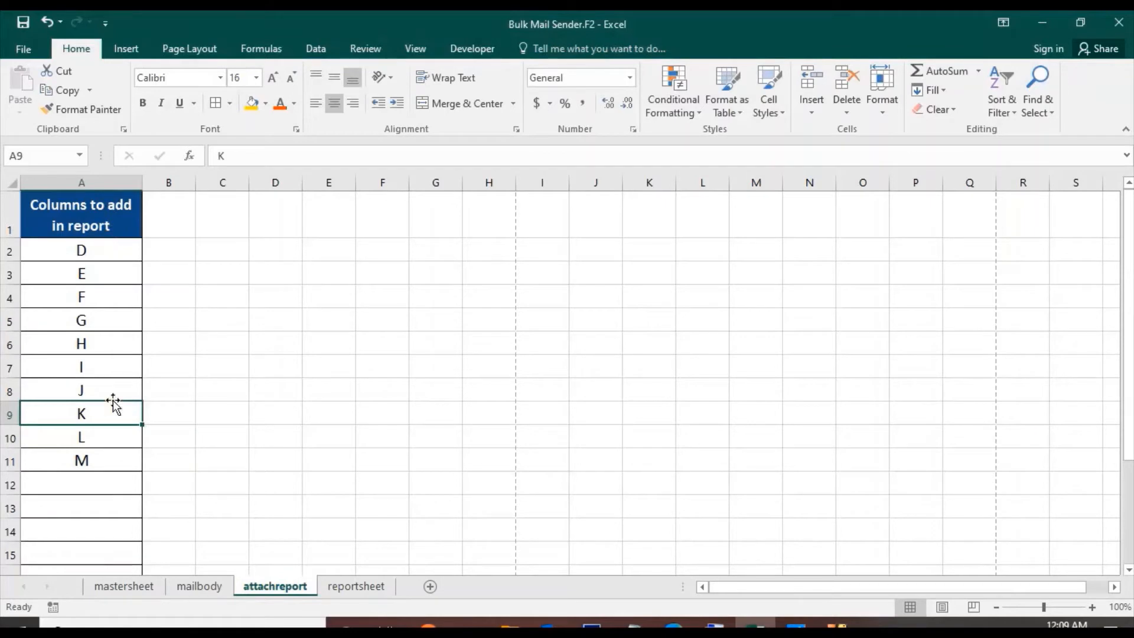
left_click(199, 584)
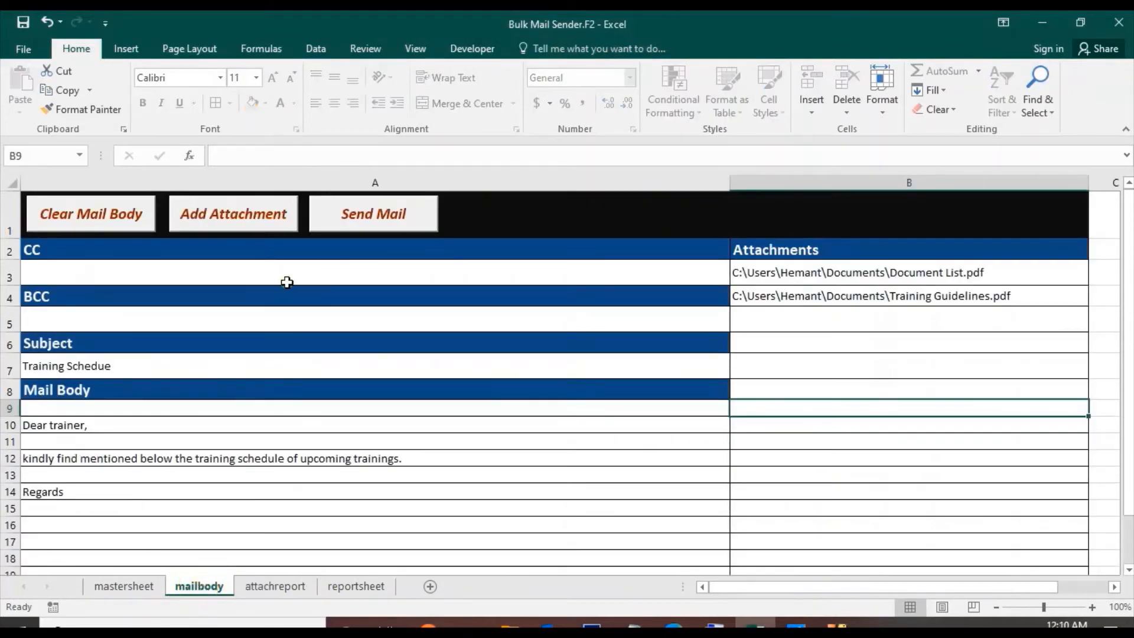
left_click(400, 226)
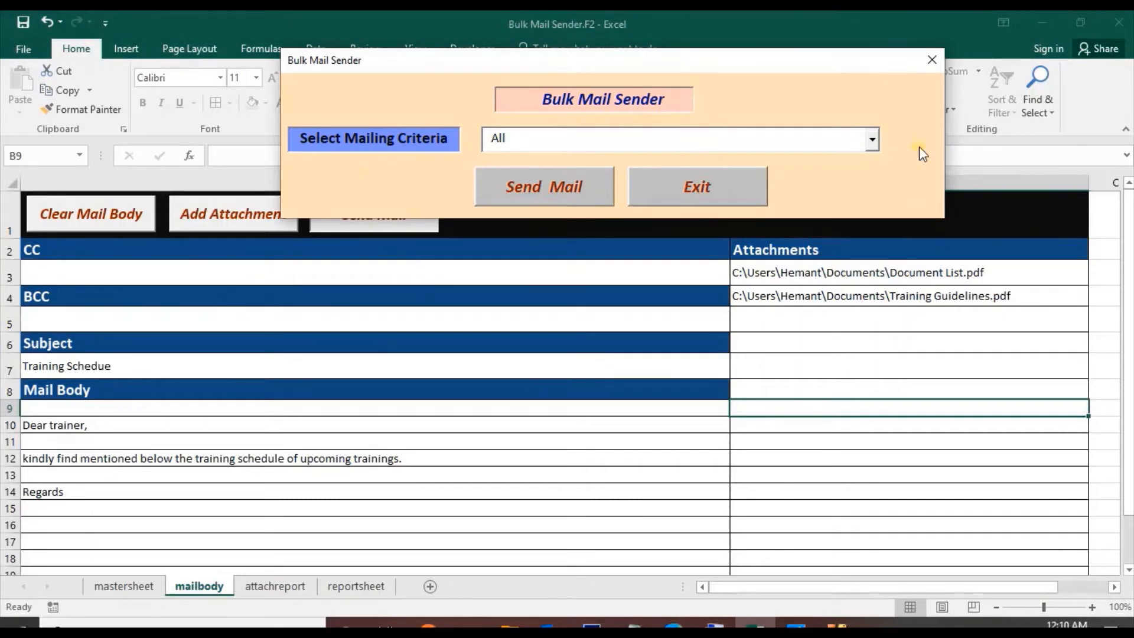
left_click(873, 142)
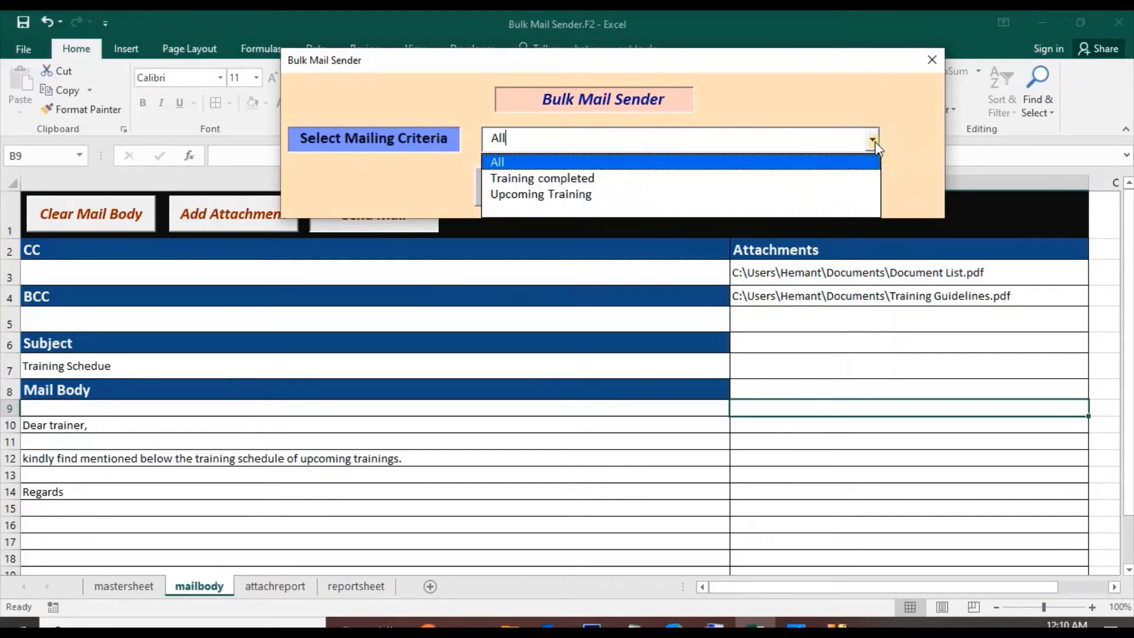
left_click(536, 194)
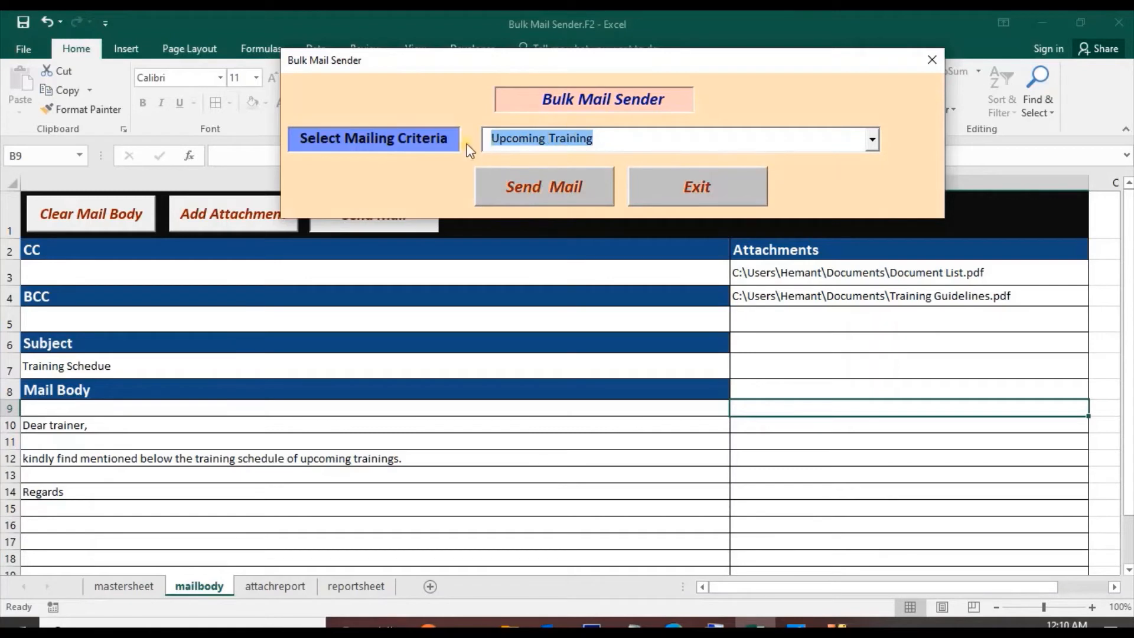
left_click(542, 196)
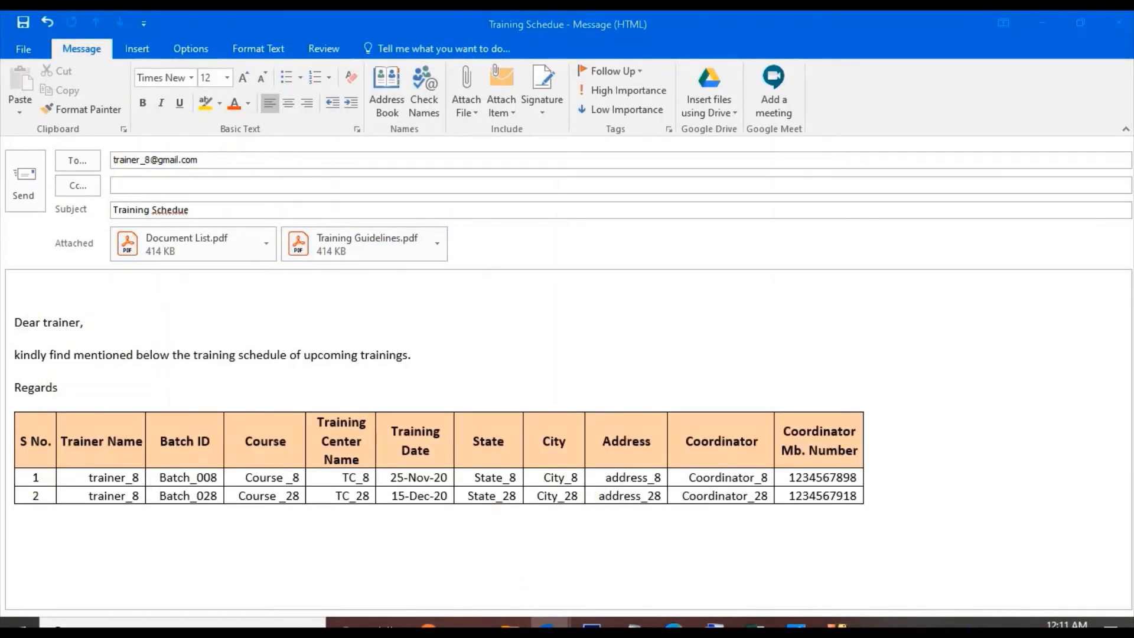
Switch to Outlook and review the generated training schedule message addressed to trainer_5
left_click(550, 624)
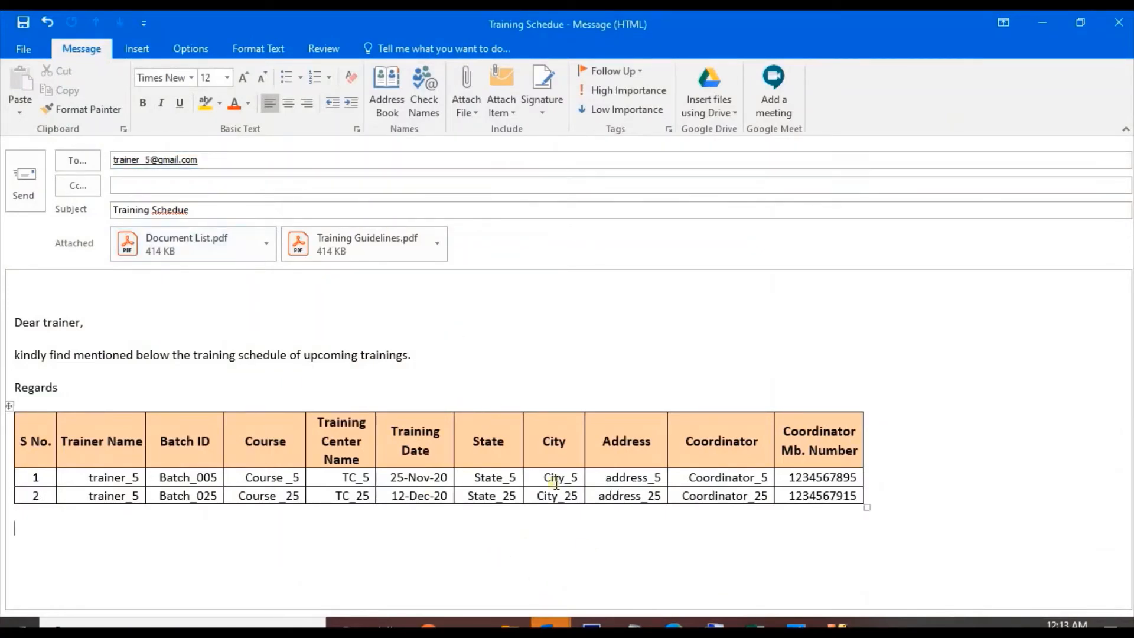
Return to the Excel workbook and add filters to the header row of the mastersheet
left_click(754, 623)
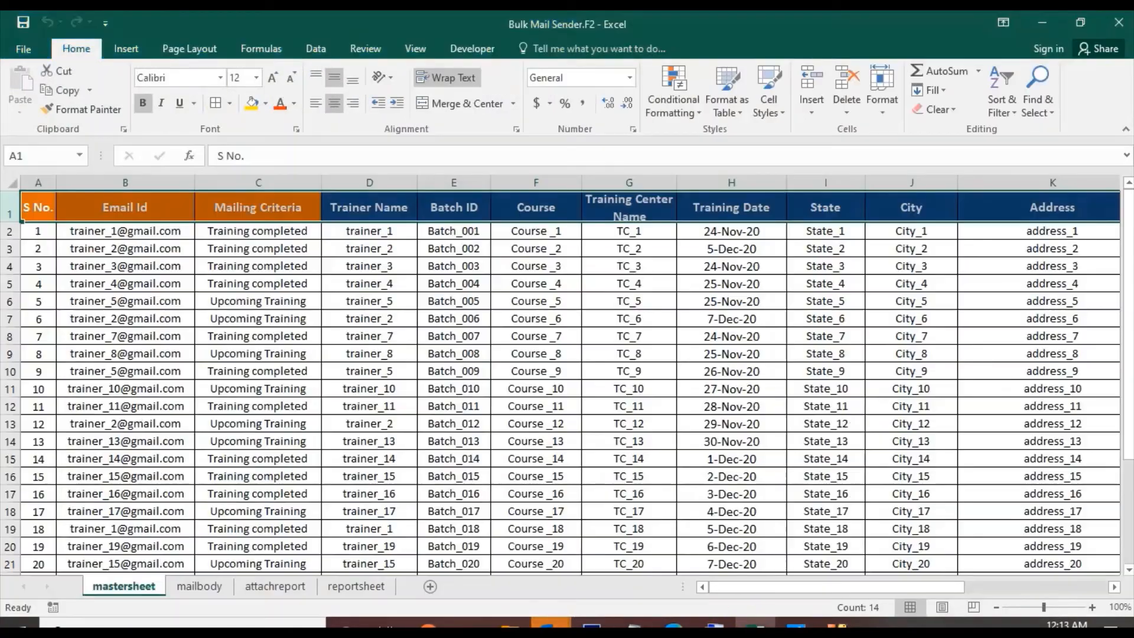
right_click(115, 588)
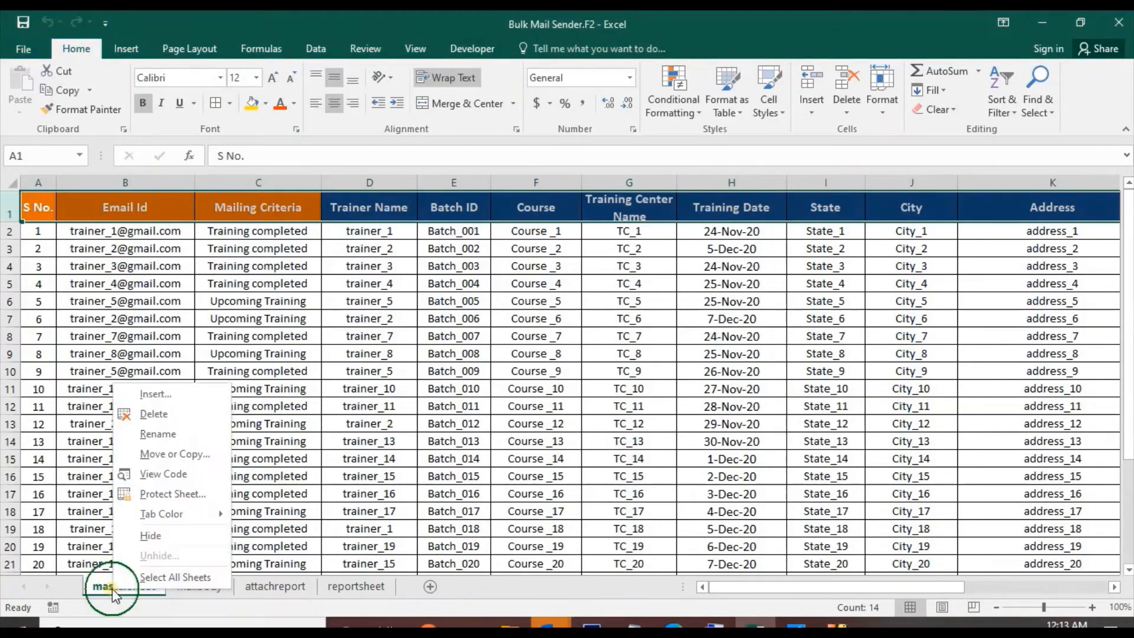
left_click(86, 472)
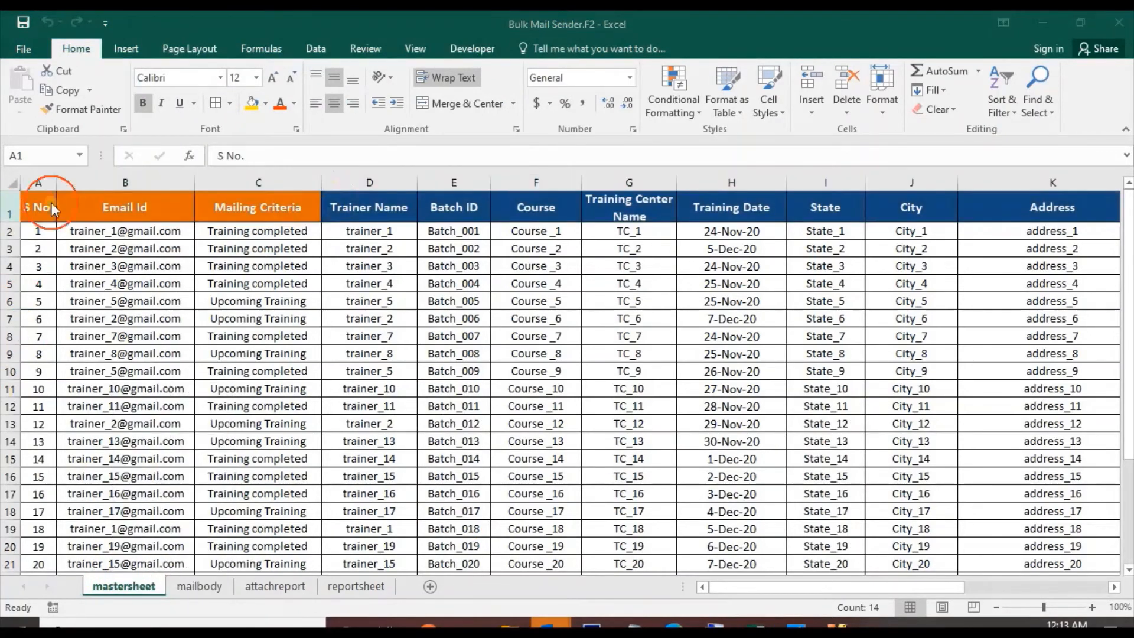
left_click(6, 211)
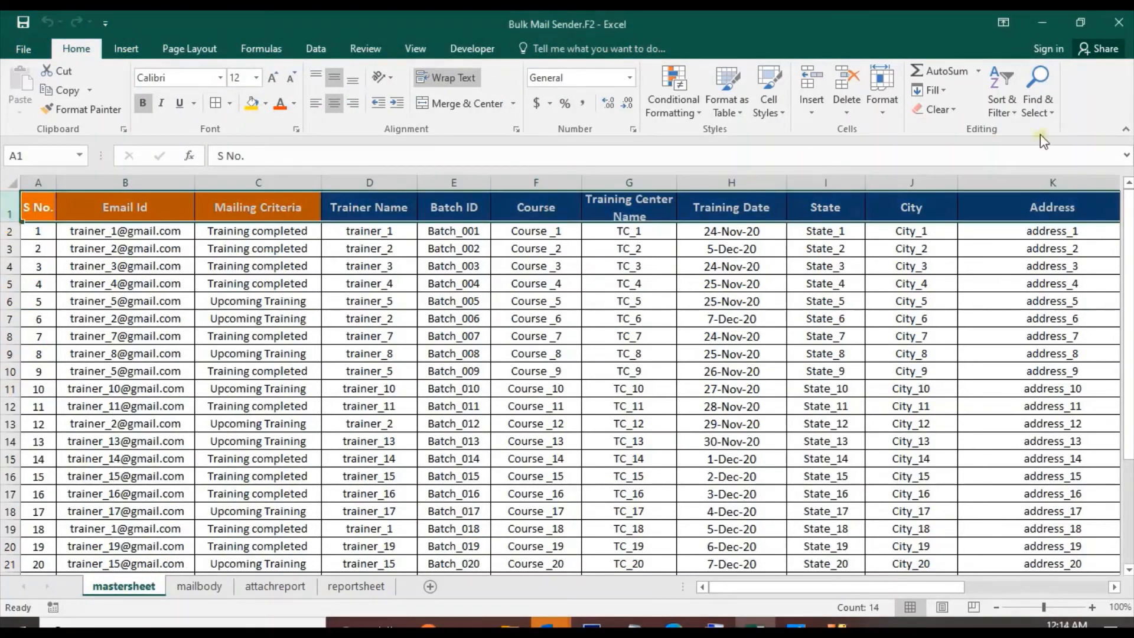
left_click(1007, 106)
left_click(1020, 193)
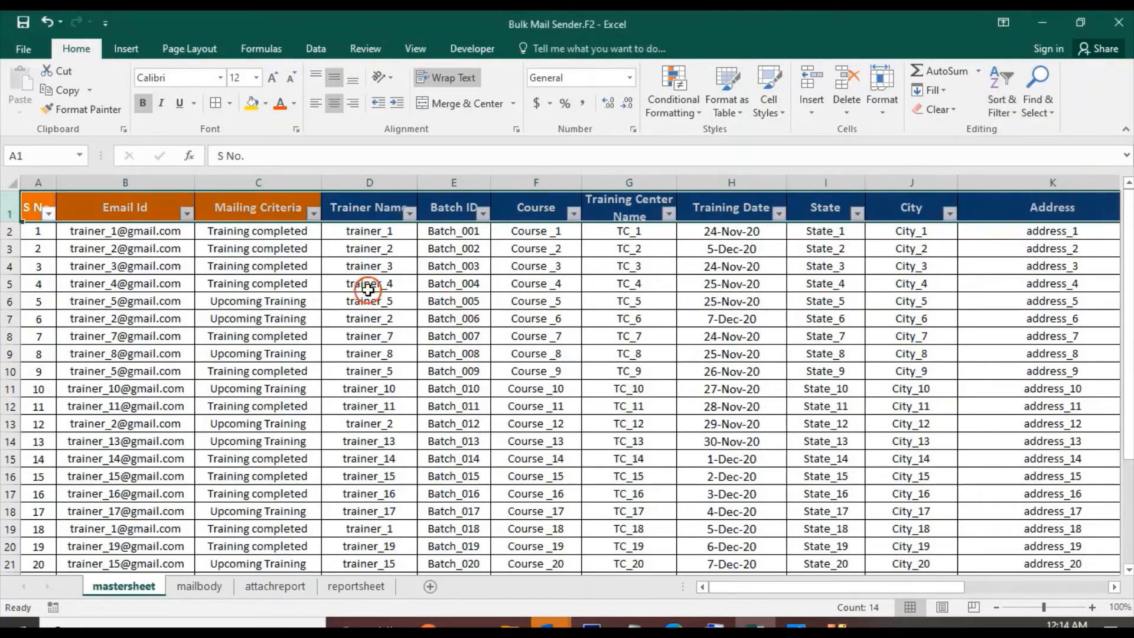
Filter the Trainer Name column to trainer_5 only and check the mailing criteria of the matching rows
left_click(367, 284)
left_click(409, 213)
left_click(243, 375)
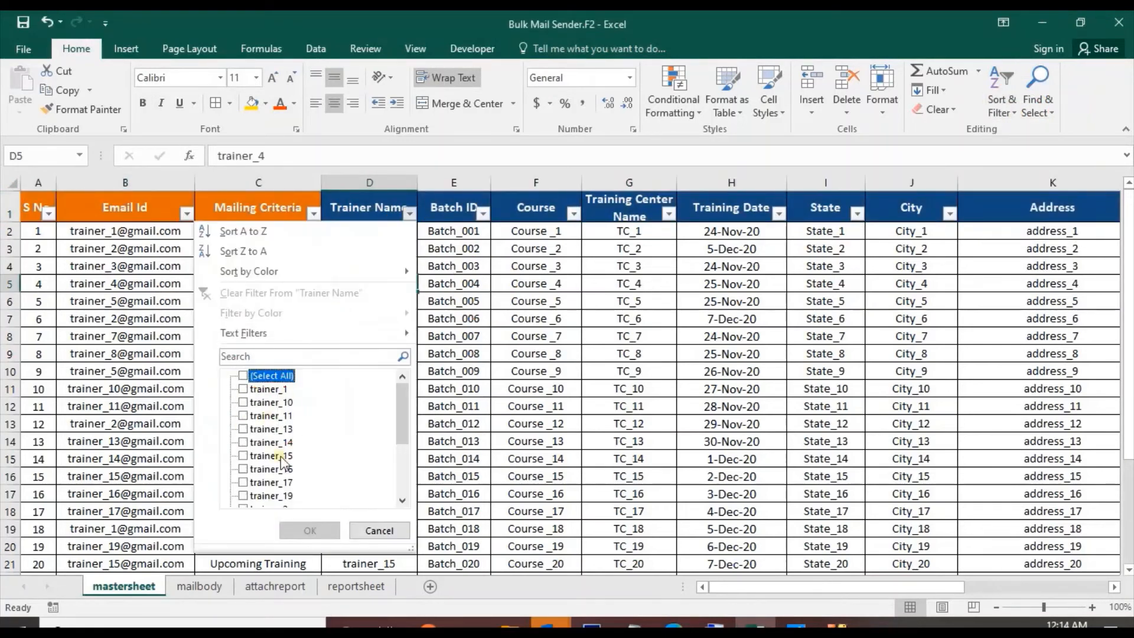
left_click_drag(402, 410, 395, 451)
scroll(395, 440, "down", 1)
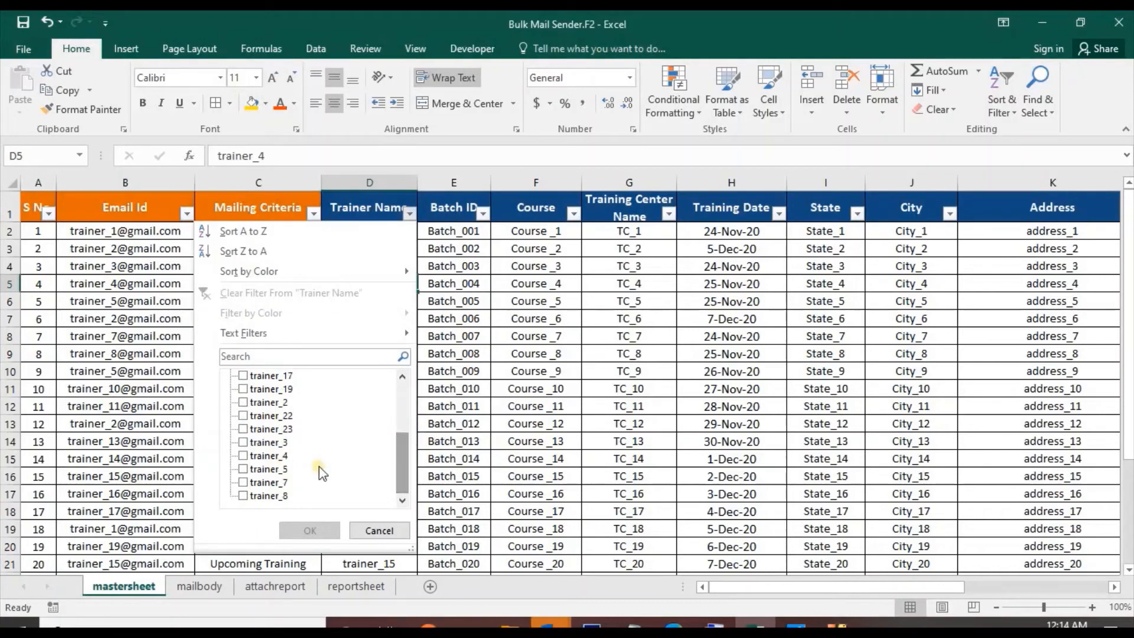
left_click(243, 470)
left_click(309, 529)
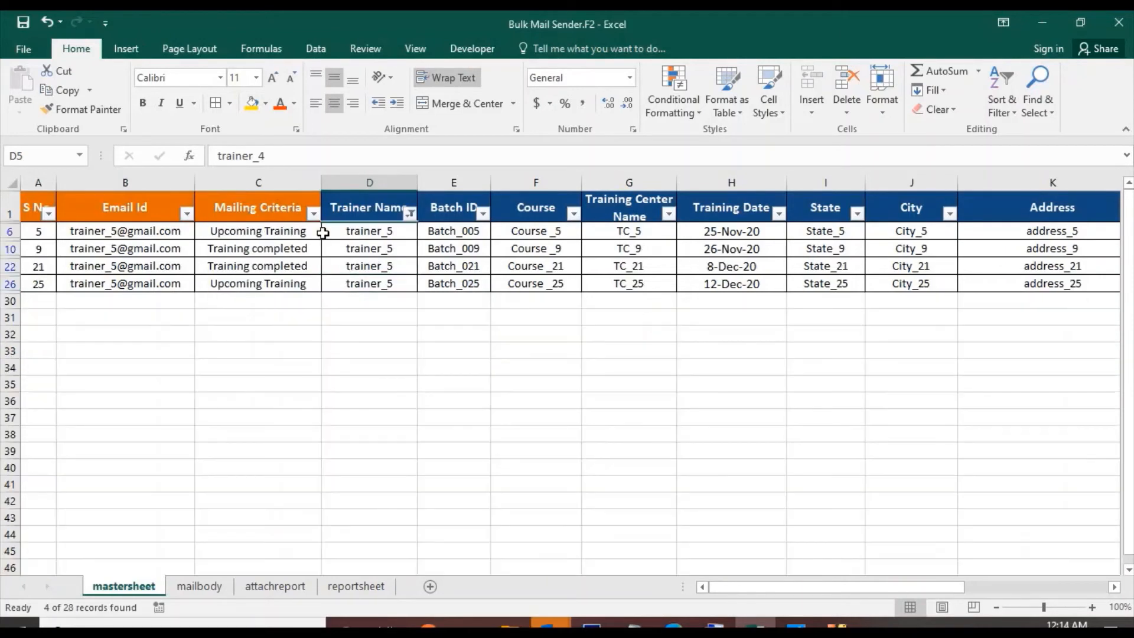
left_click(245, 234)
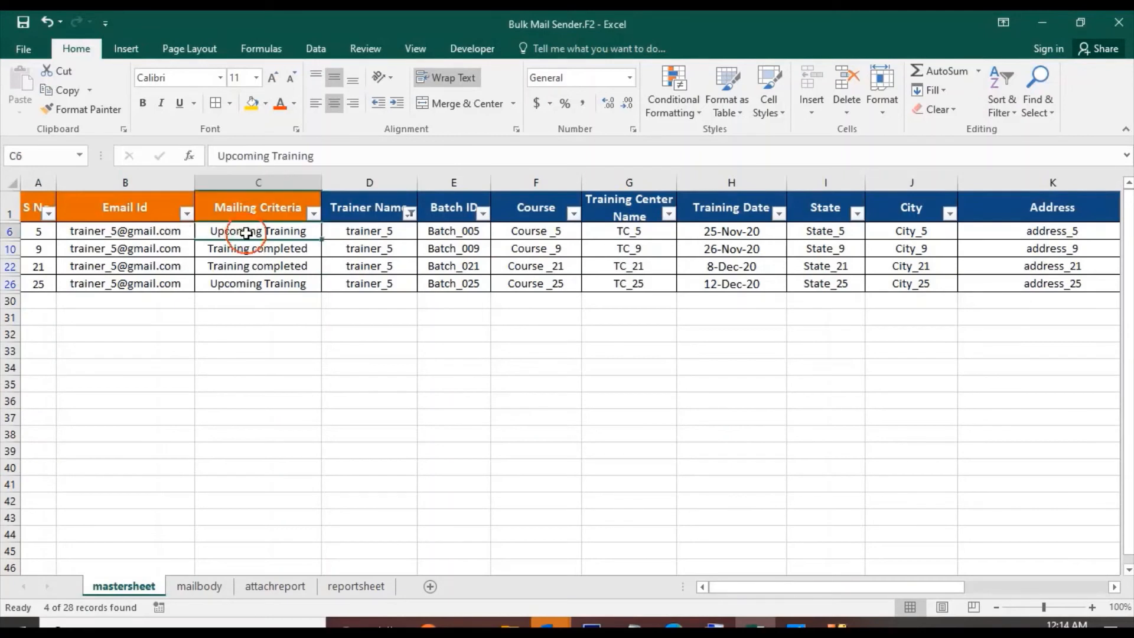
Compare the batch IDs of trainer_5's Upcoming Training rows with the report table in the Outlook message addressed to trainer_5
left_click(458, 229)
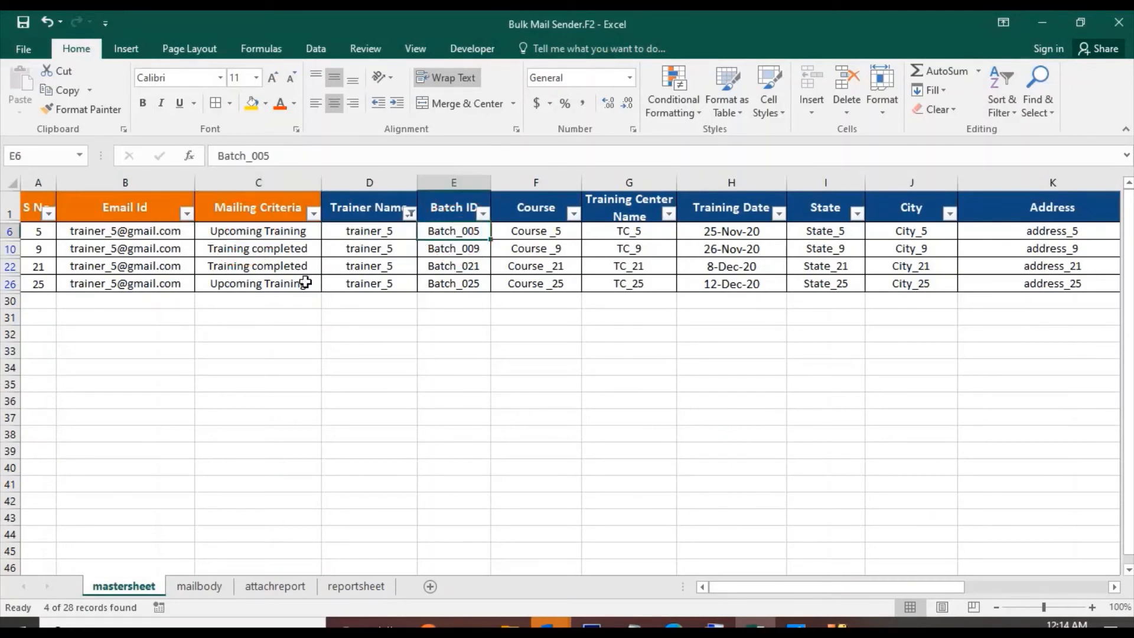
left_click_drag(285, 283, 457, 286)
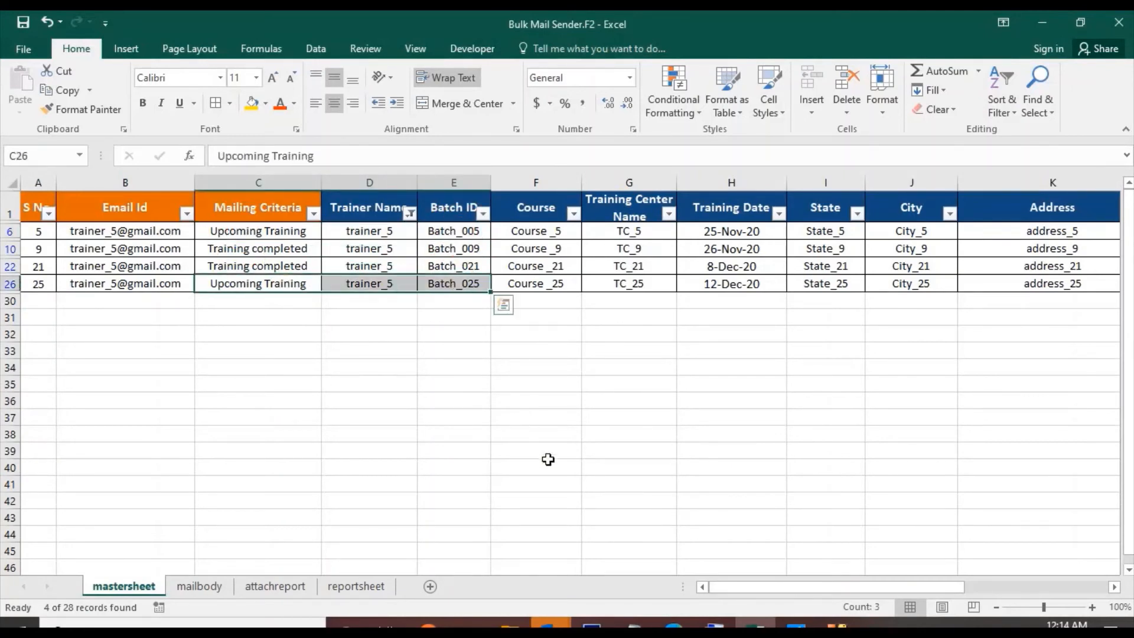
left_click(553, 625)
left_click(85, 559)
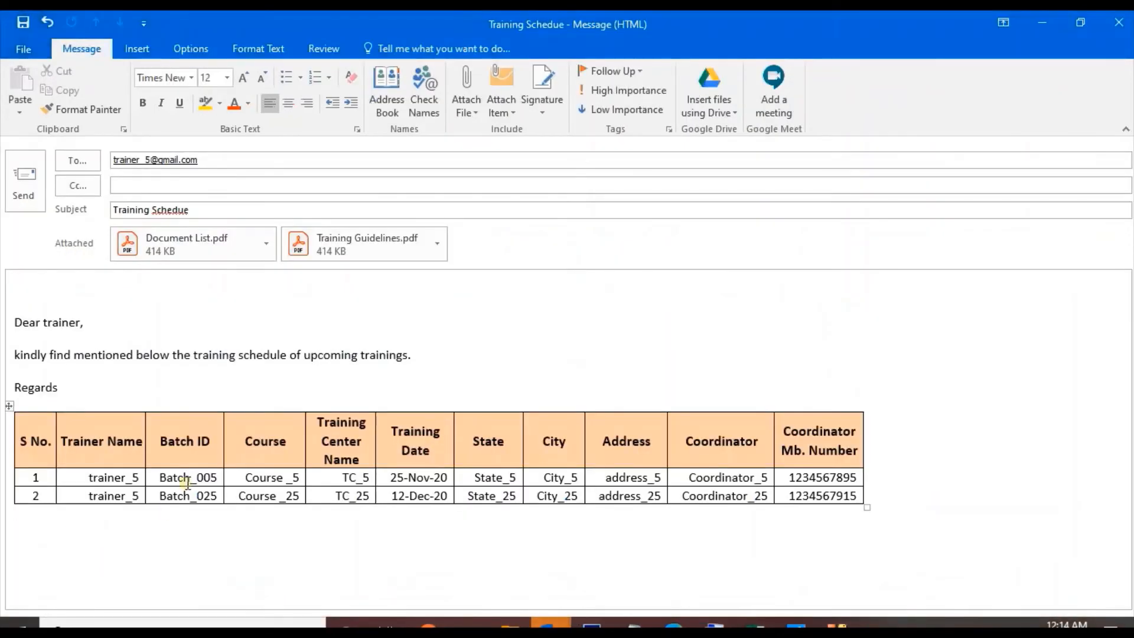
left_click_drag(195, 477, 65, 496)
left_click(319, 546)
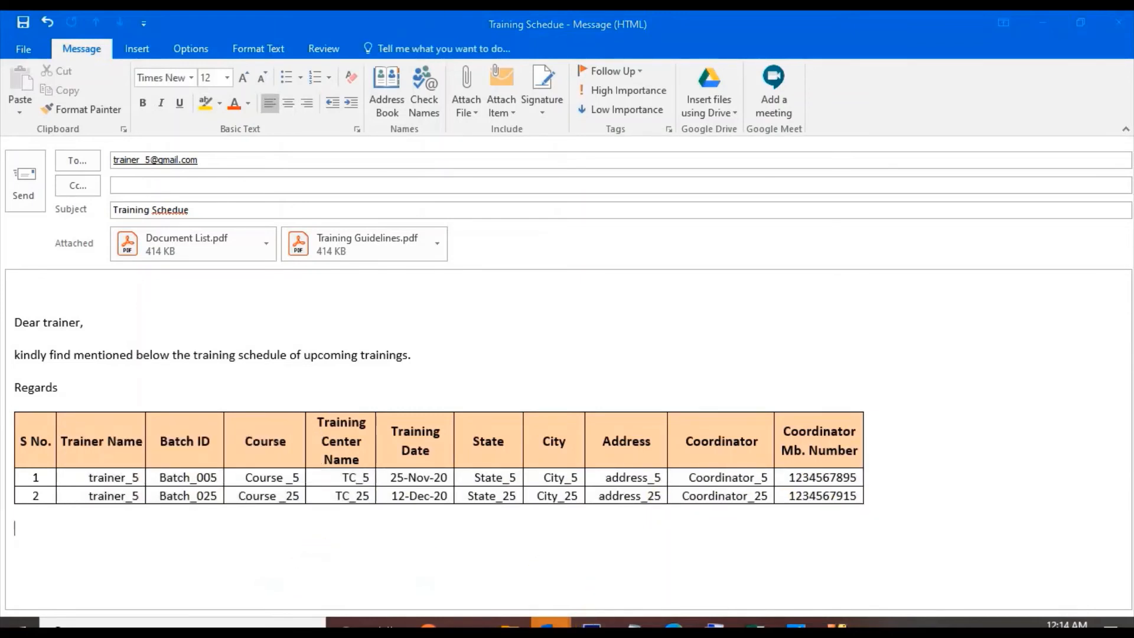
Open the generated Outlook message addressed to trainer_8 and examine the trainer names and batch IDs in its report table
mouse_move(593, 624)
left_click(221, 594)
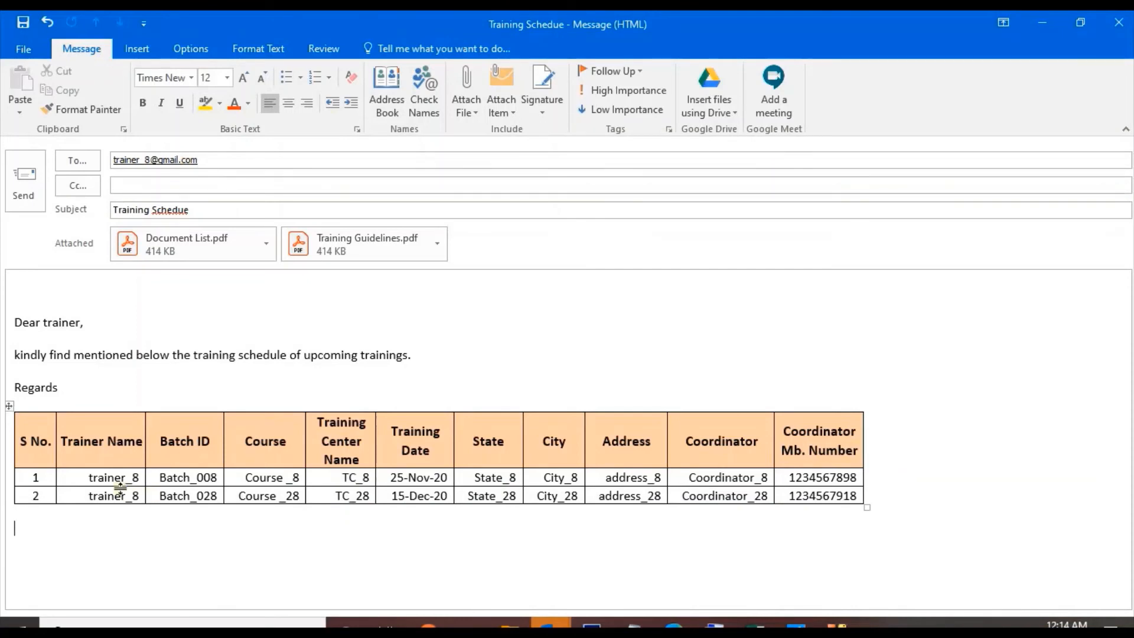
left_click_drag(120, 487, 196, 498)
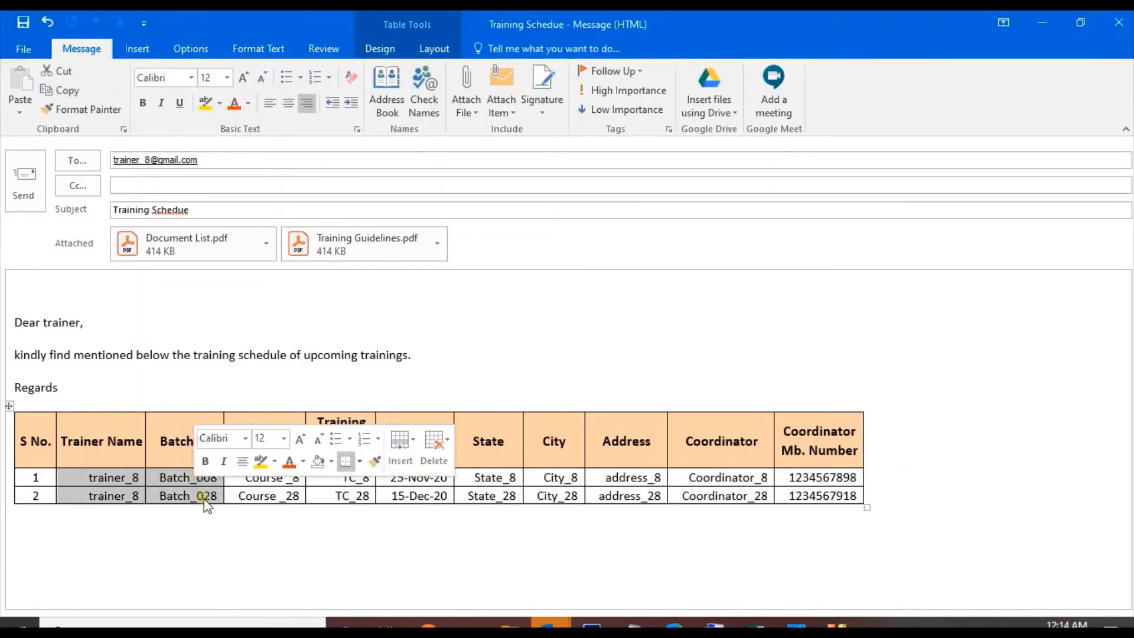
Return to the Excel mastersheet, filter the Trainer Name column to trainer_8 only, and check the matching rows' mailing criteria and batch IDs
left_click(756, 623)
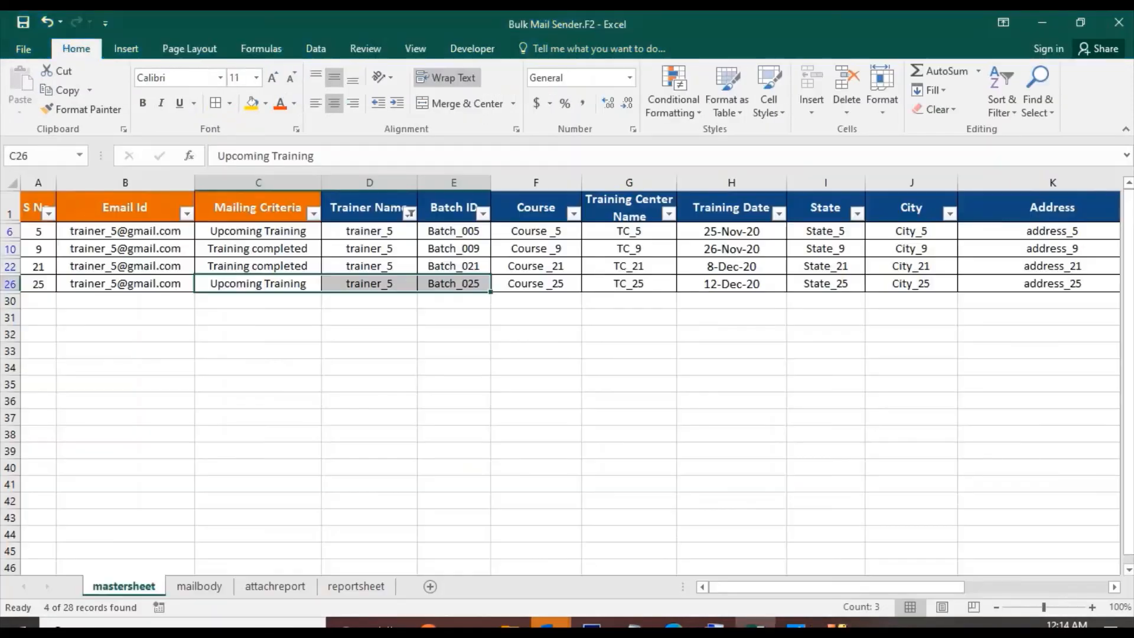
left_click(410, 214)
left_click(243, 376)
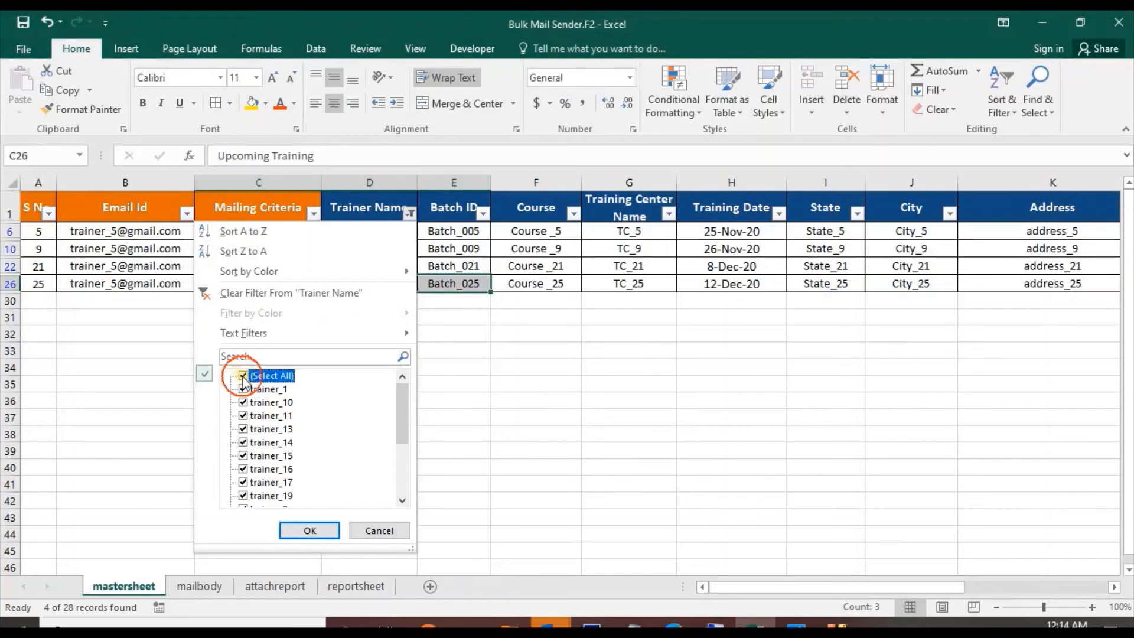
left_click(242, 375)
left_click_drag(398, 413, 405, 463)
left_click(251, 499)
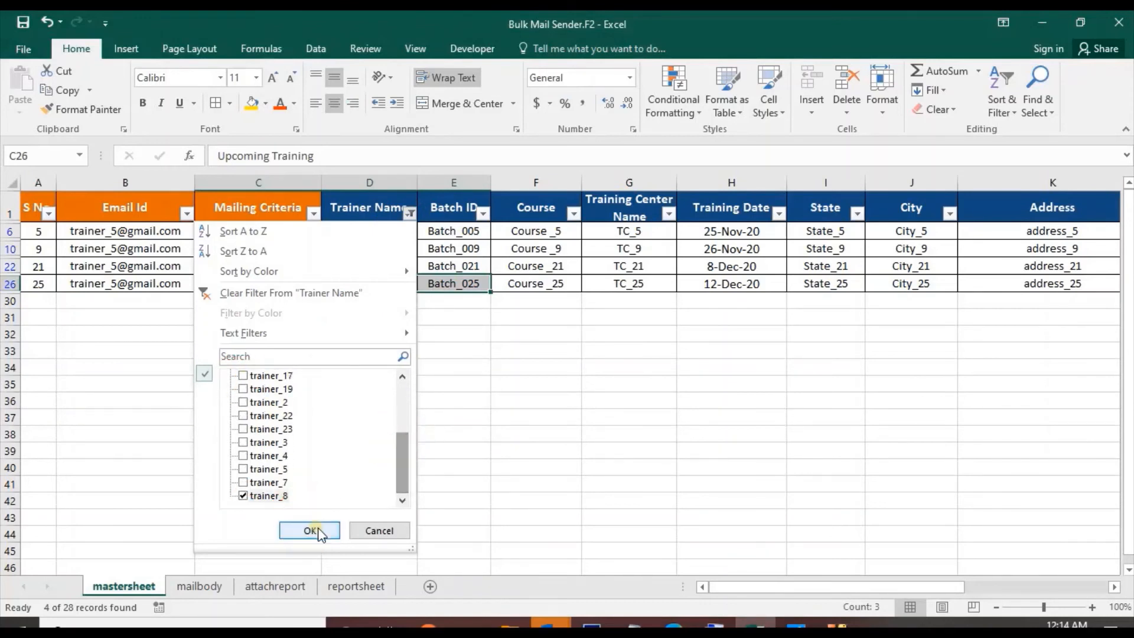
left_click(318, 530)
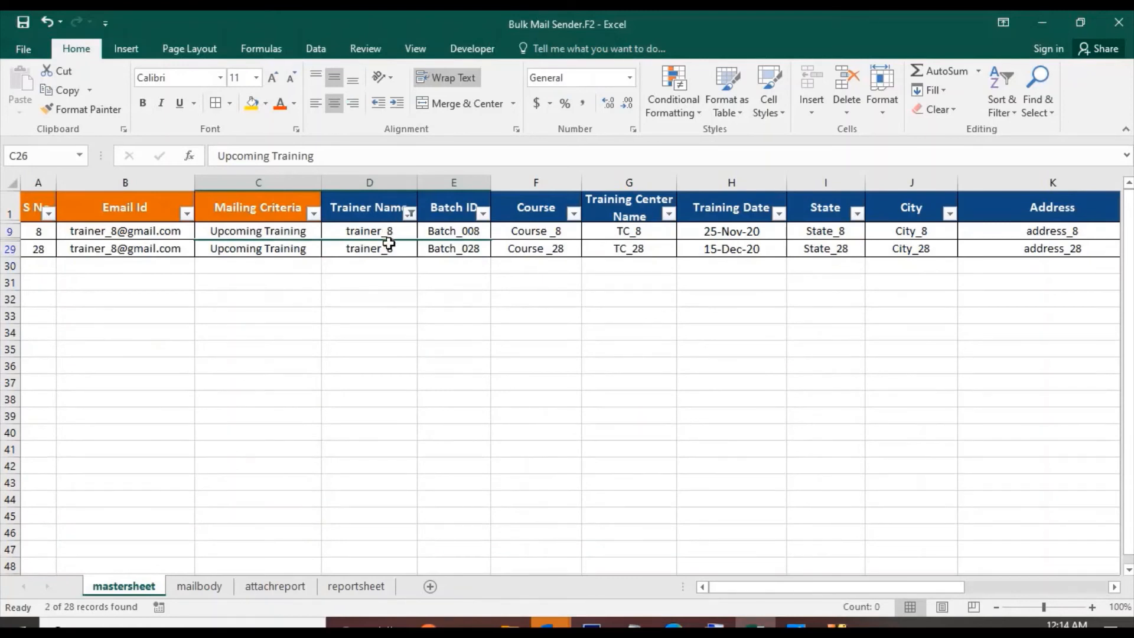
left_click_drag(273, 231, 277, 247)
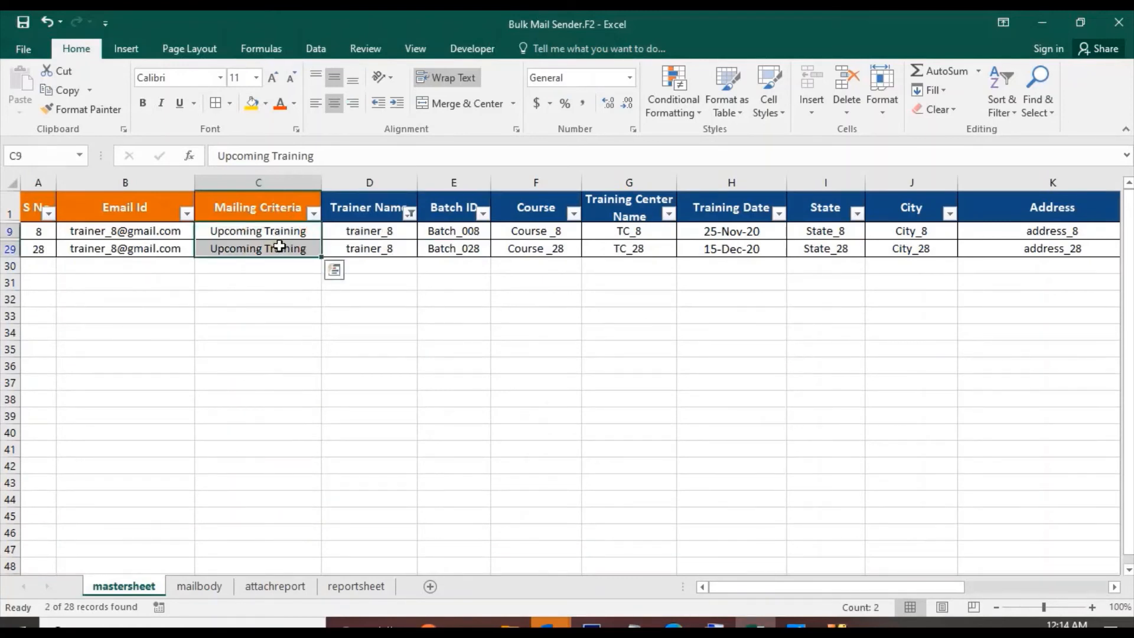
left_click_drag(461, 231, 466, 246)
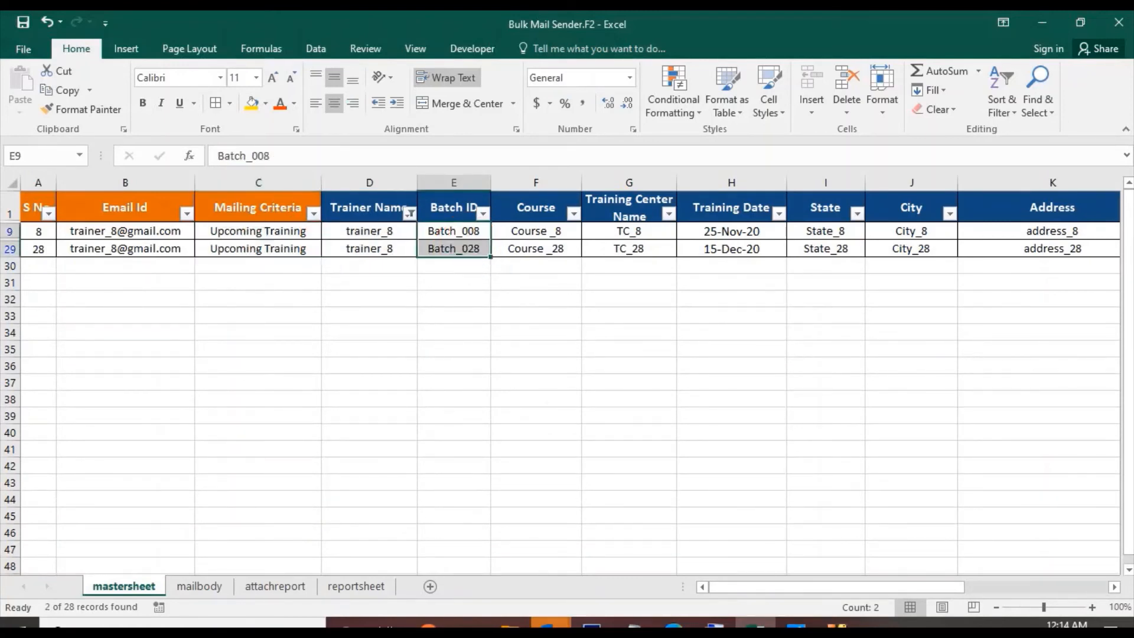
Switch back to Outlook and look through the other generated training schedule messages
left_click(549, 625)
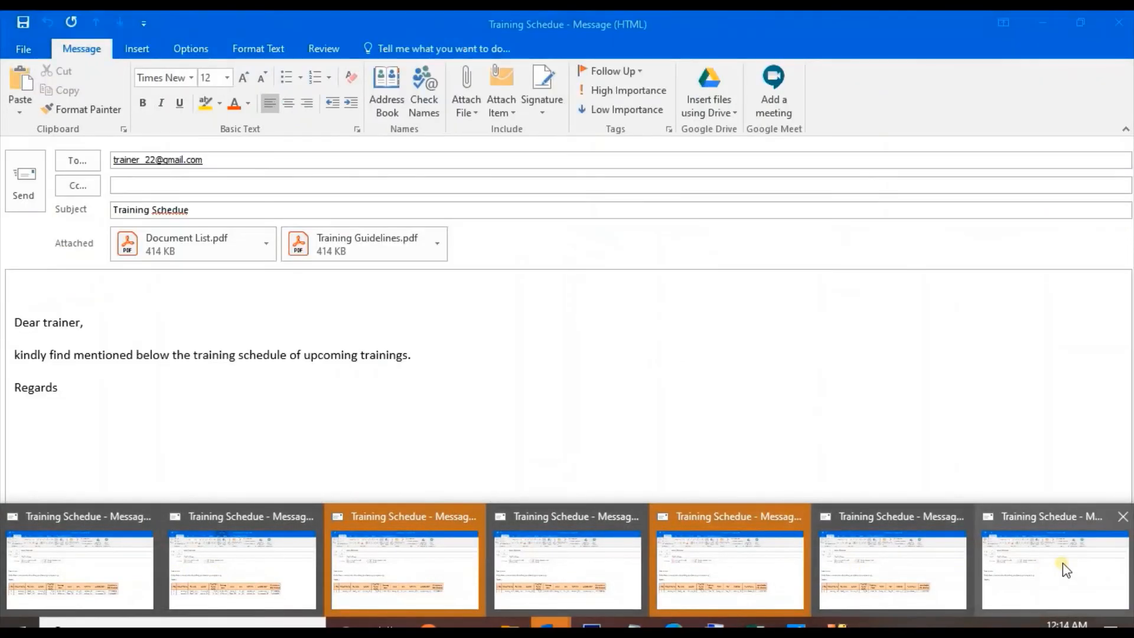
left_click(670, 587)
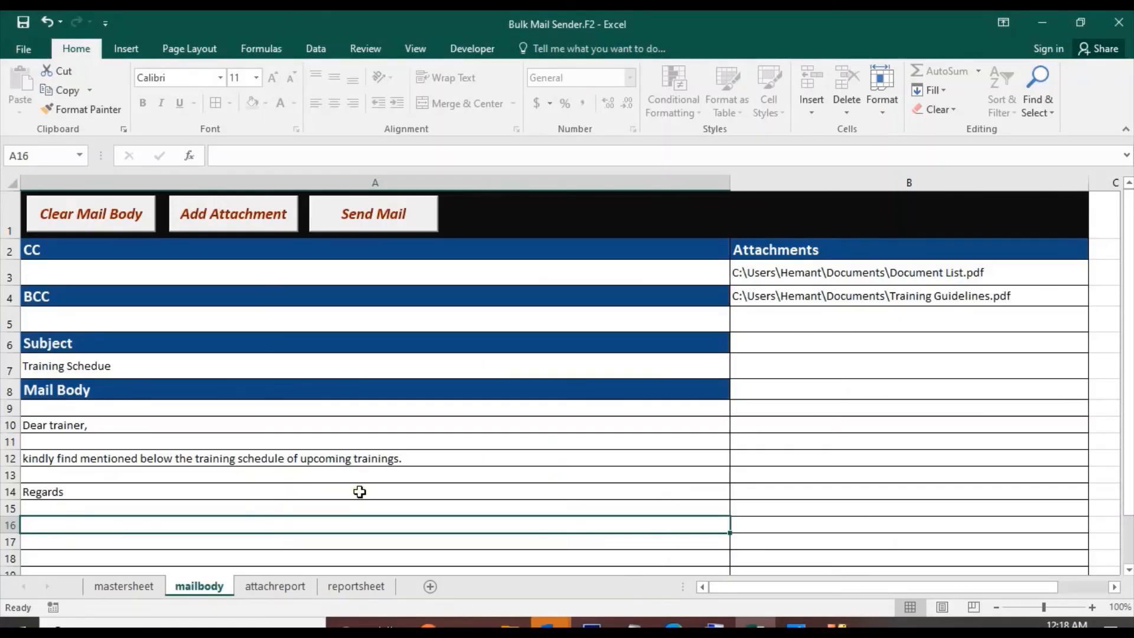
left_click(293, 488)
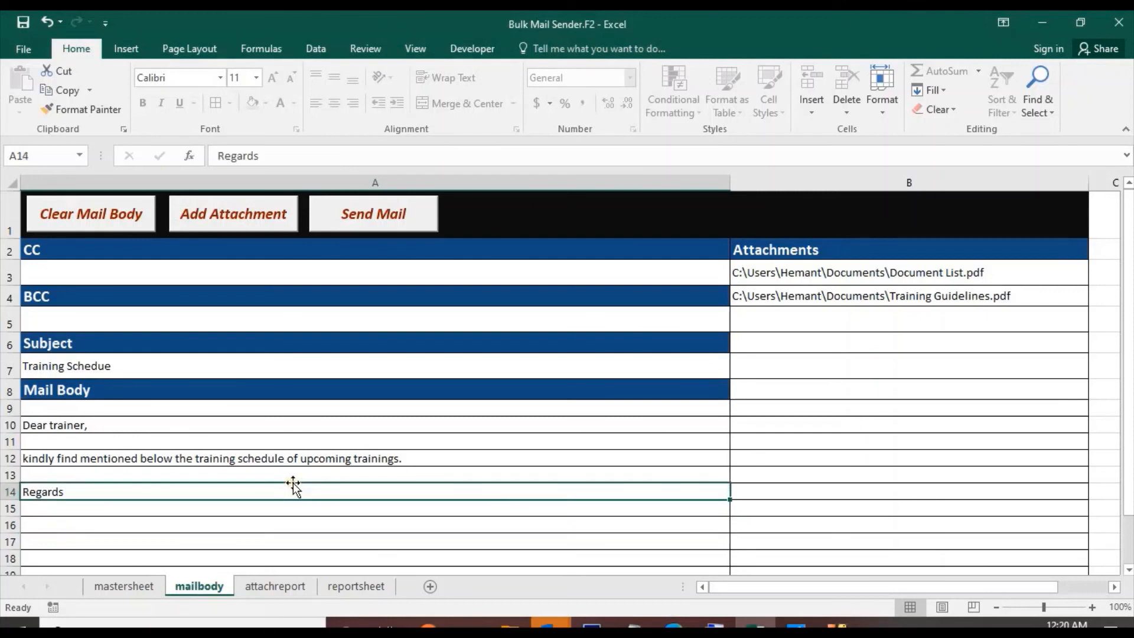